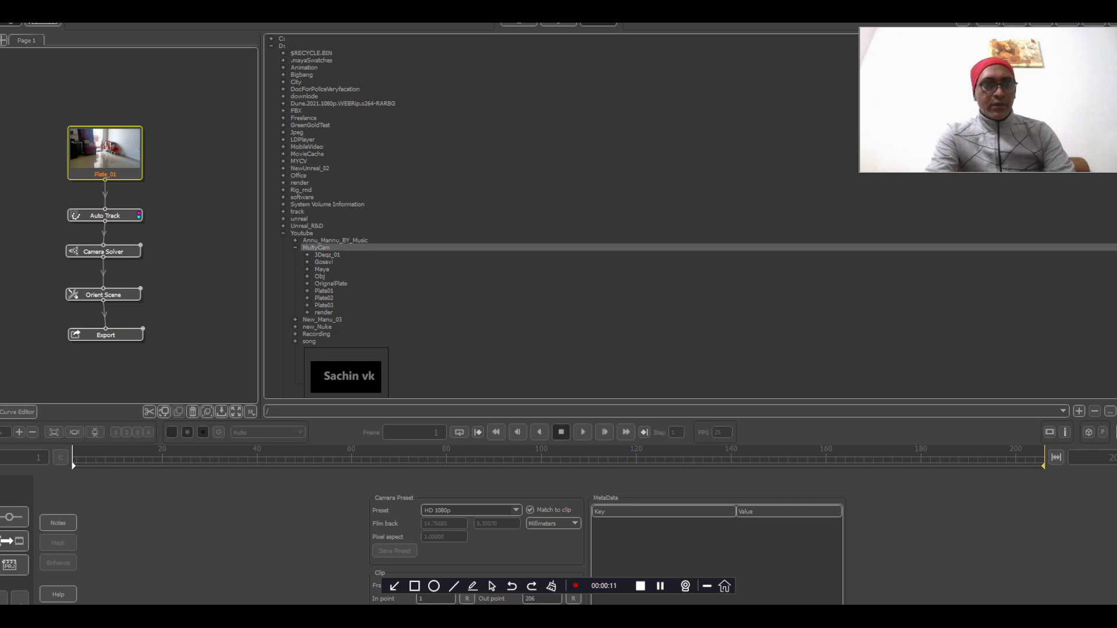
- Review the Plate_01 clip and the tracked scene of its Export node, running through the frames
left_click(104, 152)
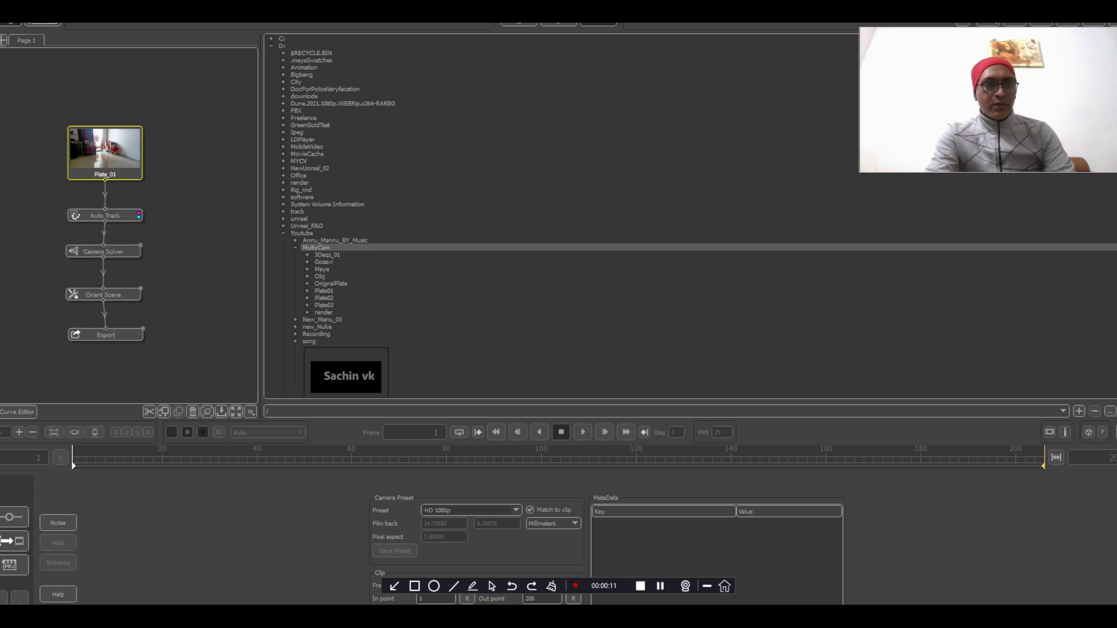
double_click(105, 152)
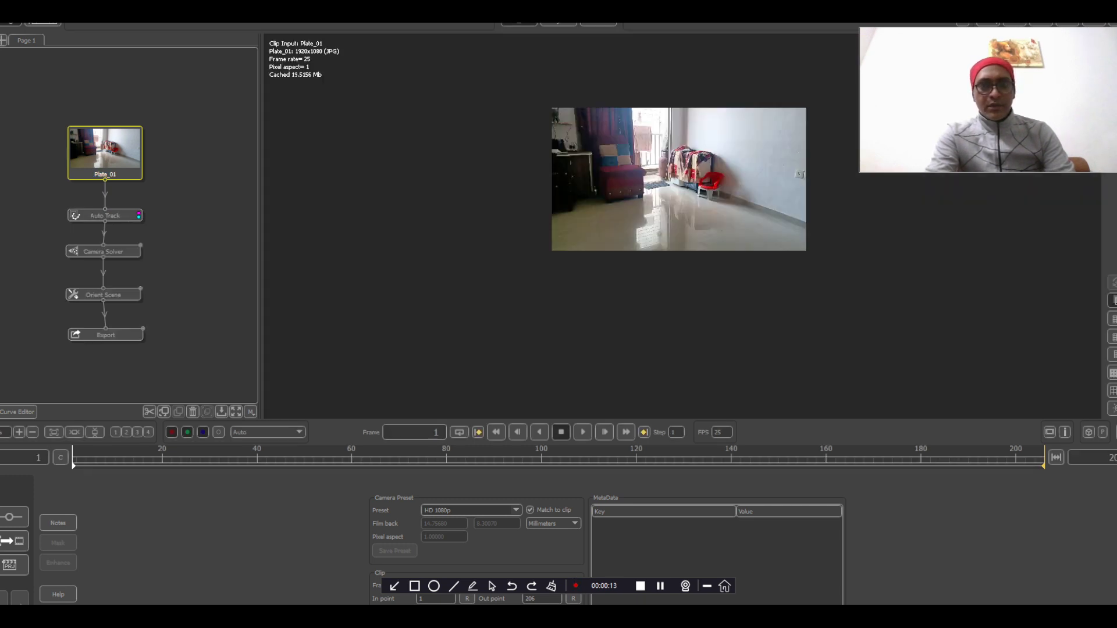
left_click(105, 335)
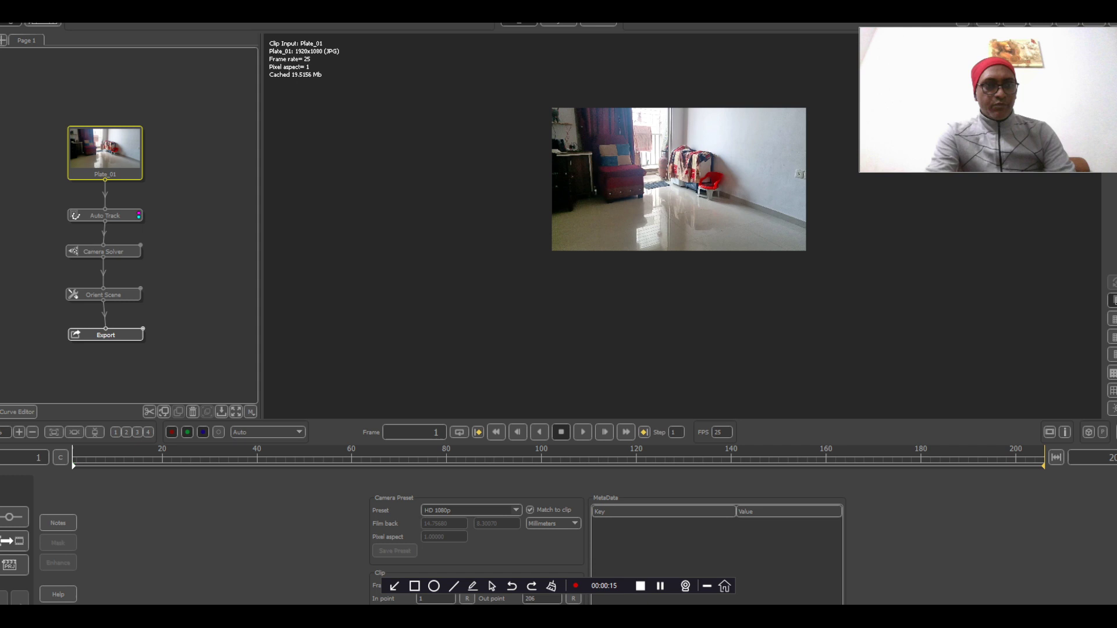
double_click(105, 334)
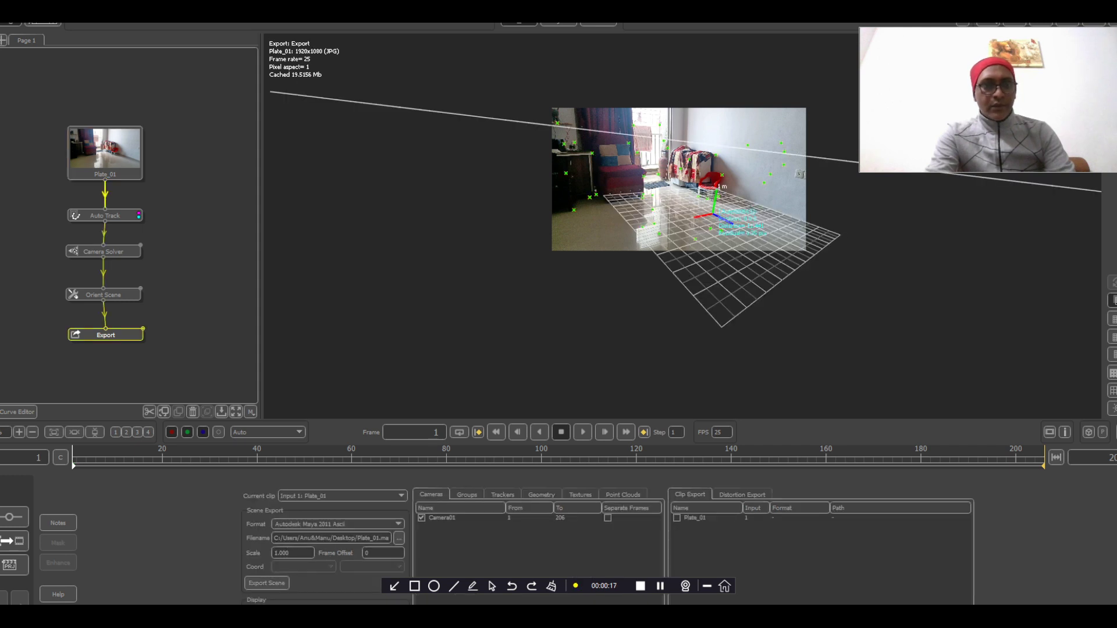
left_click_drag(73, 465, 451, 464)
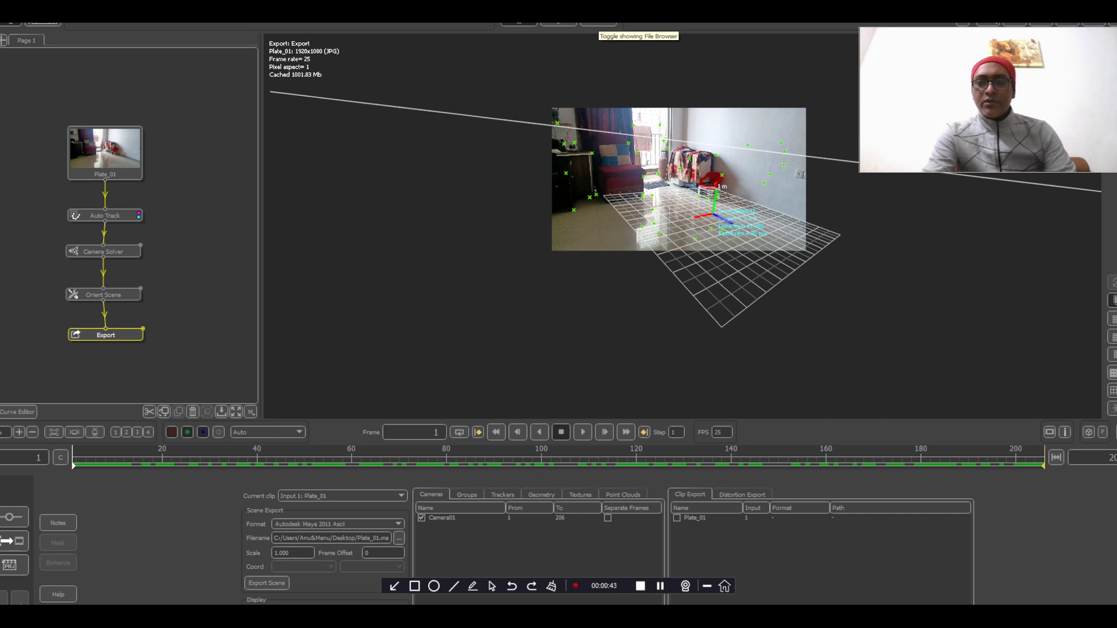
- Show the file browser and shift the whole Plate_01 node chain aside to free space in the node tree
left_click(598, 22)
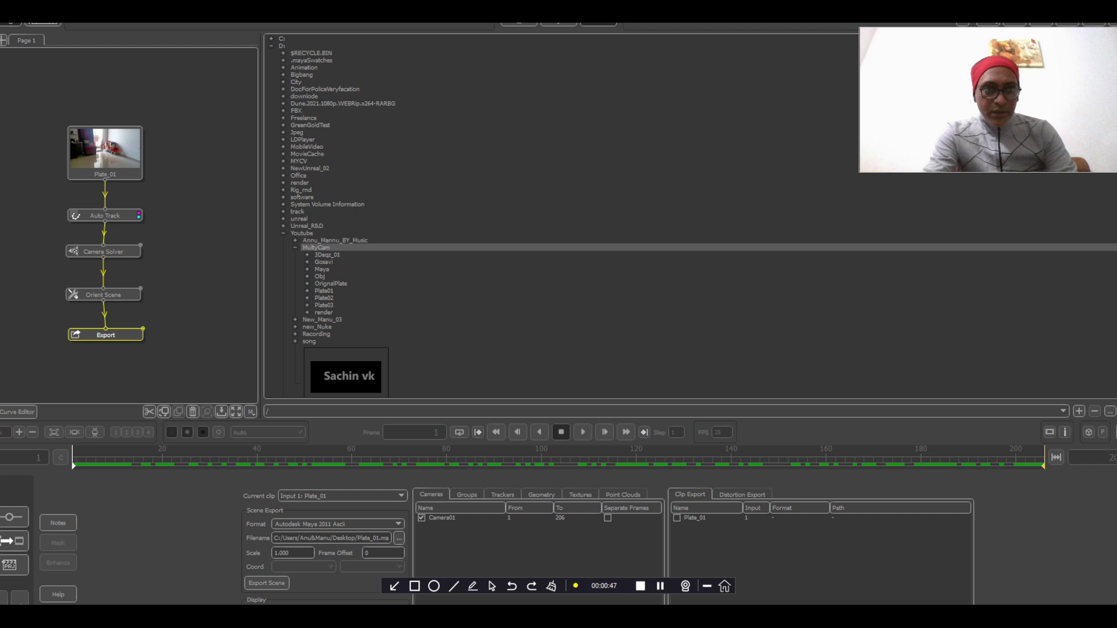
left_click_drag(182, 133, 105, 400)
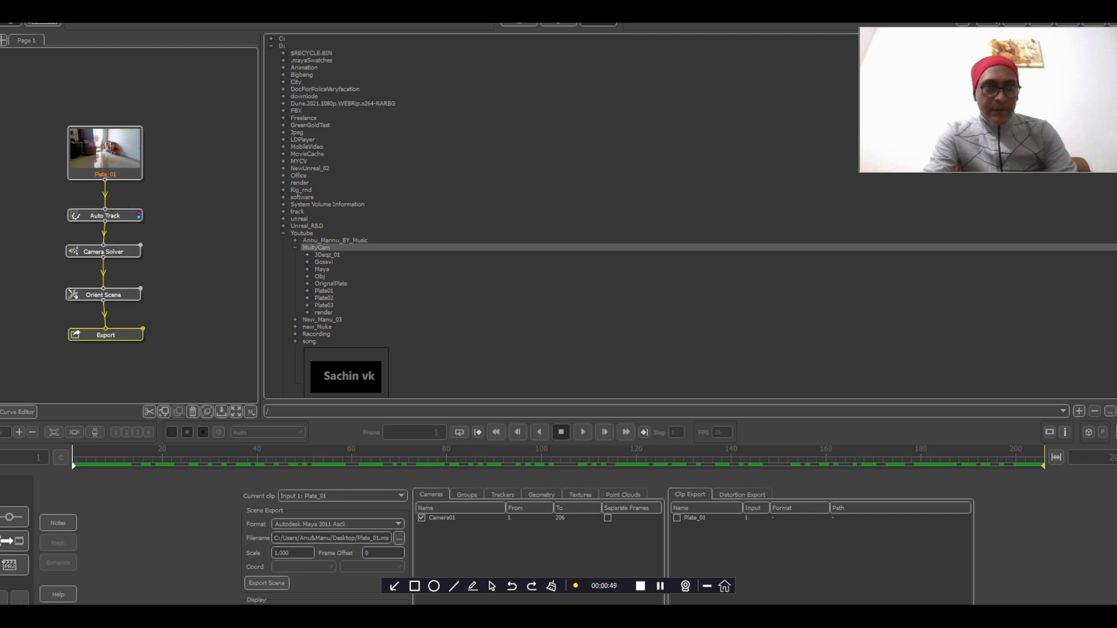
left_click_drag(105, 152, 24, 154)
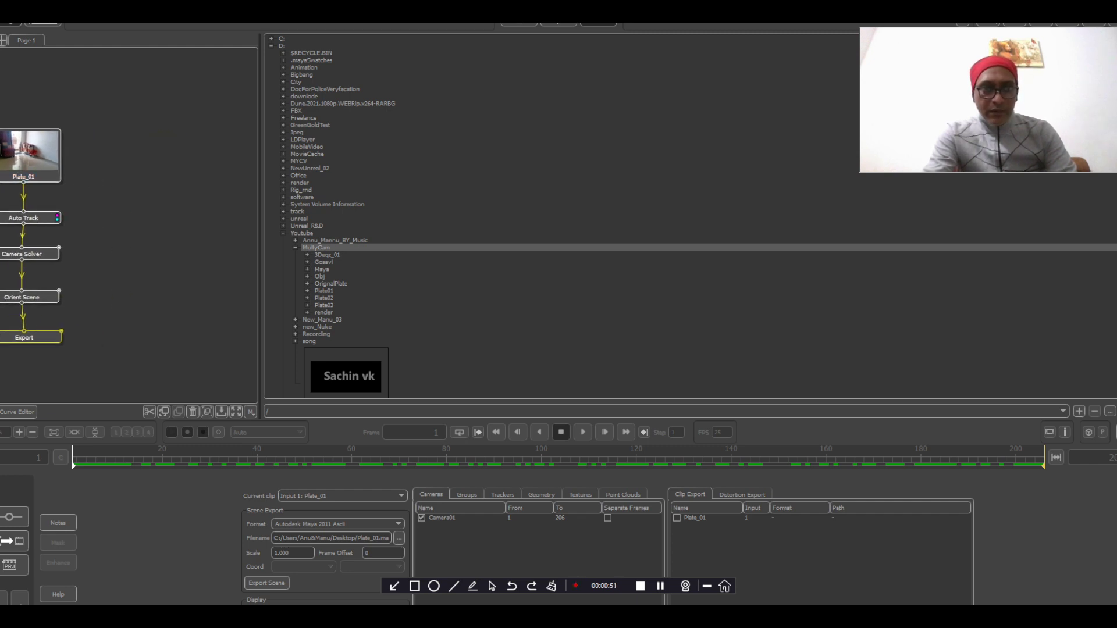
- Load the Plate_03 clip from the MultyCam/Plate03 folder and place its node beside the Plate_01 chain
left_click(323, 305)
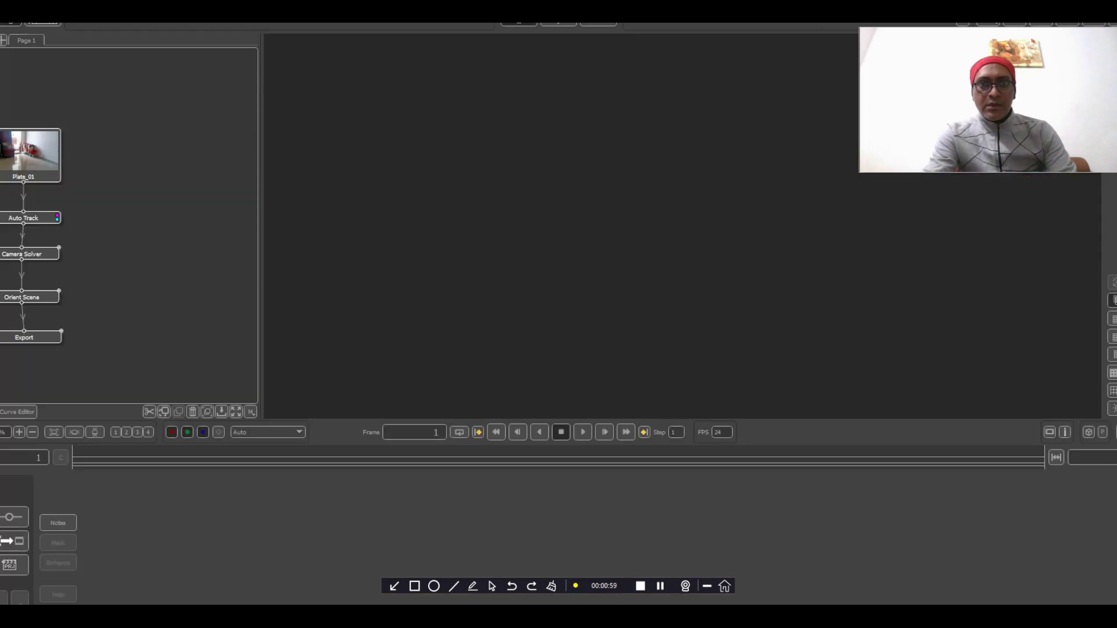
key("Escape")
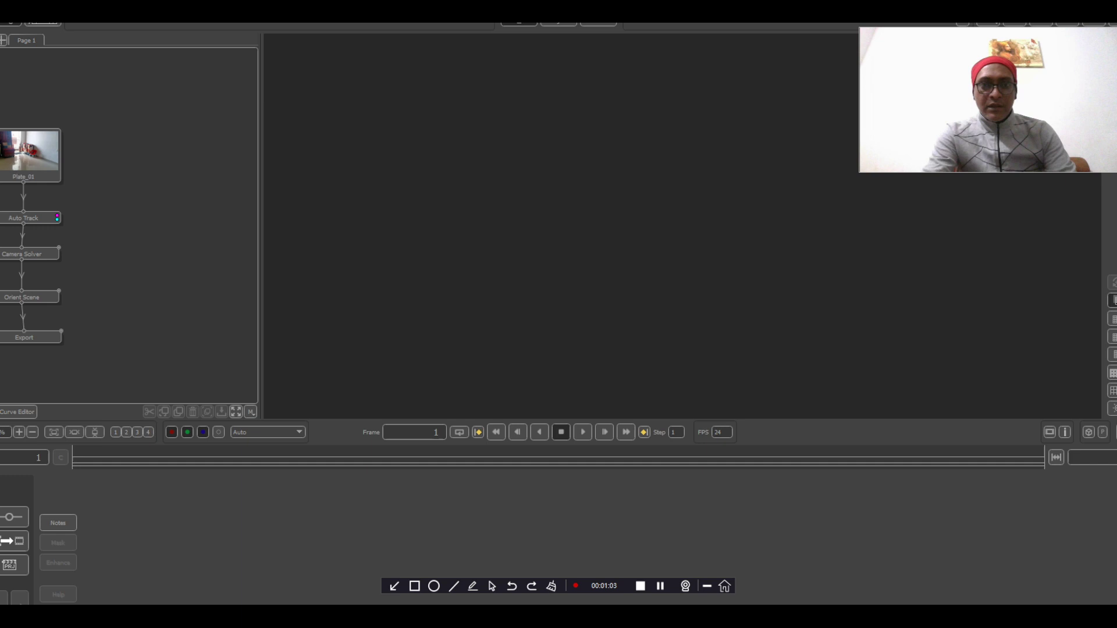
key("Tab")
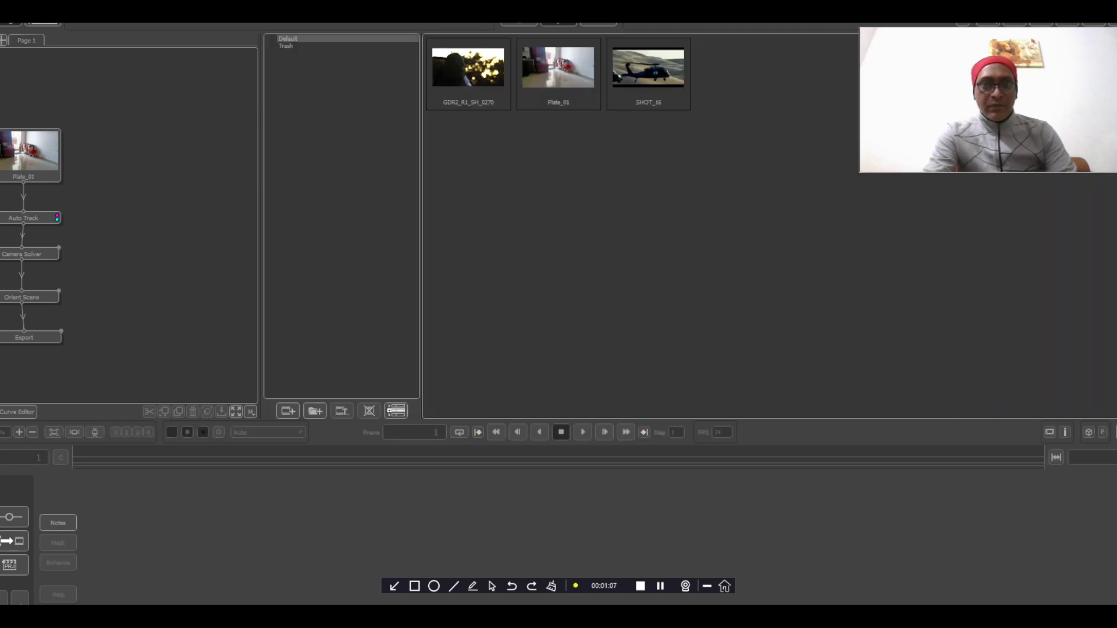
left_click(558, 74)
key("Tab")
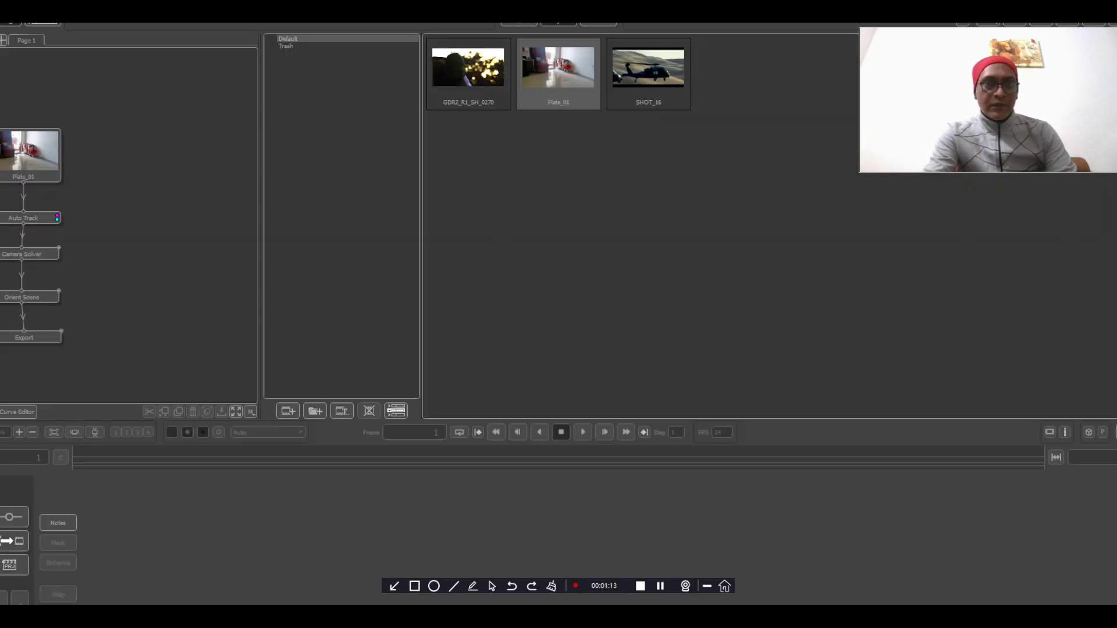
left_click(598, 25)
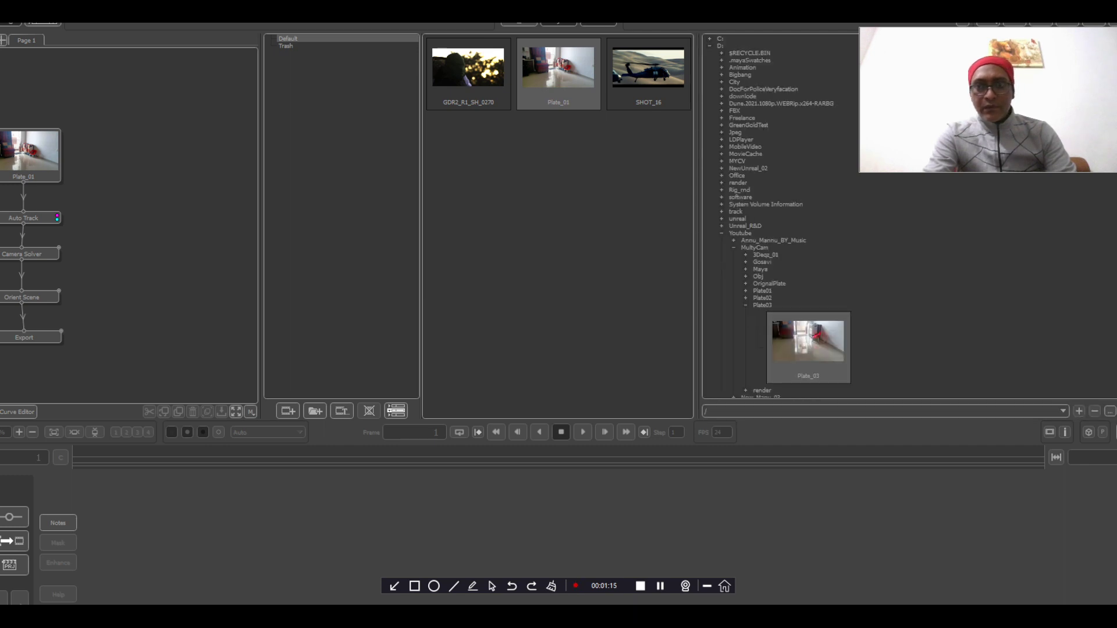
scroll(780, 215, "down", 2)
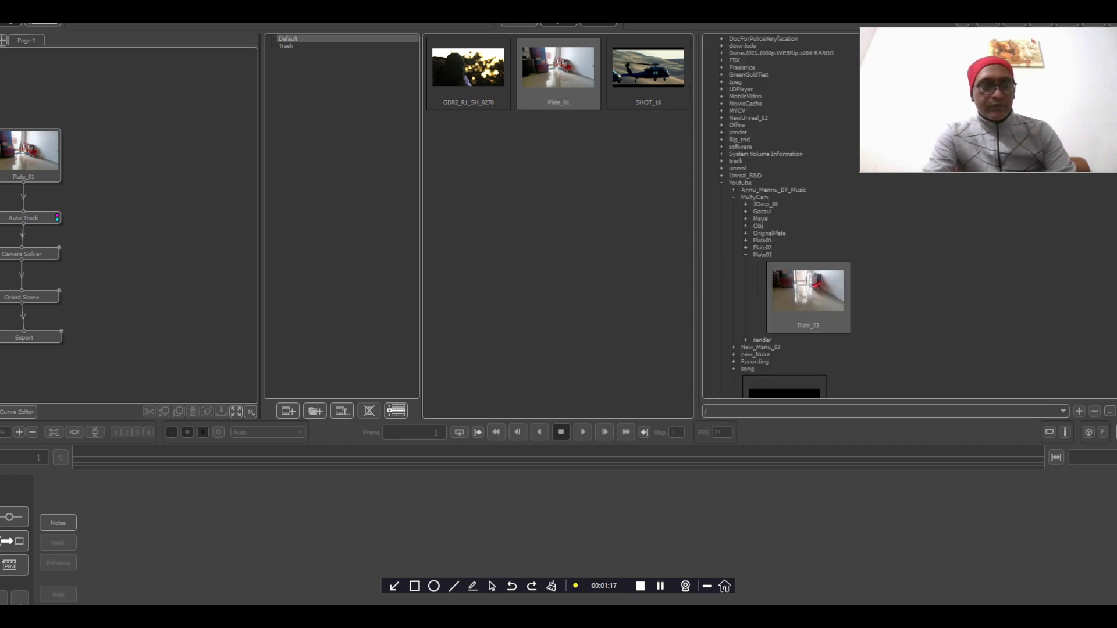
double_click(807, 296)
left_click_drag(134, 140, 156, 150)
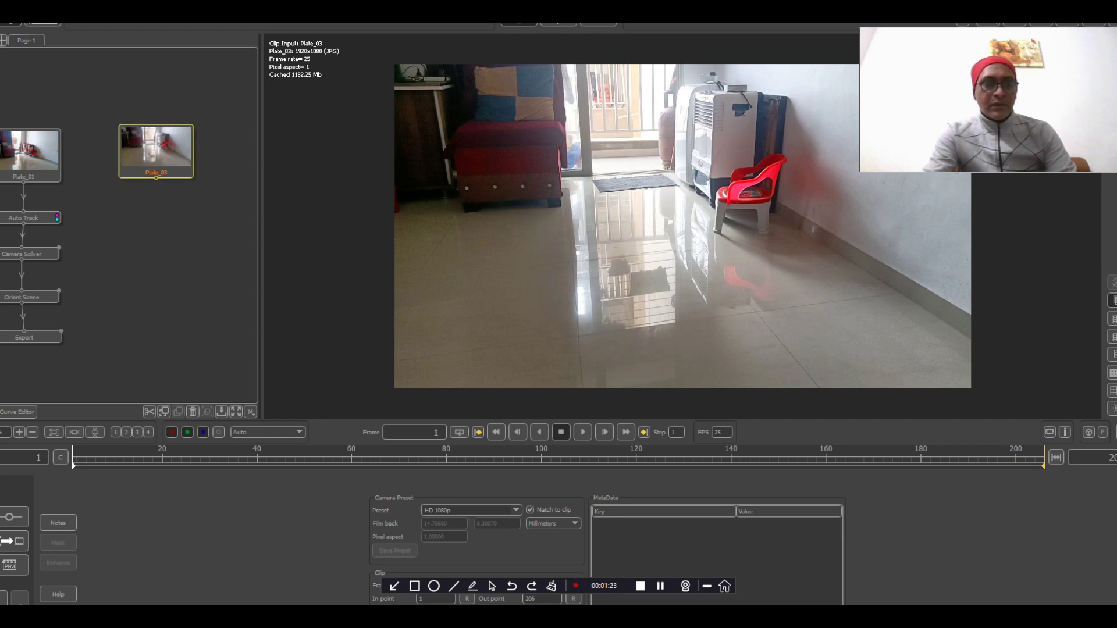
left_click_drag(156, 150, 156, 151)
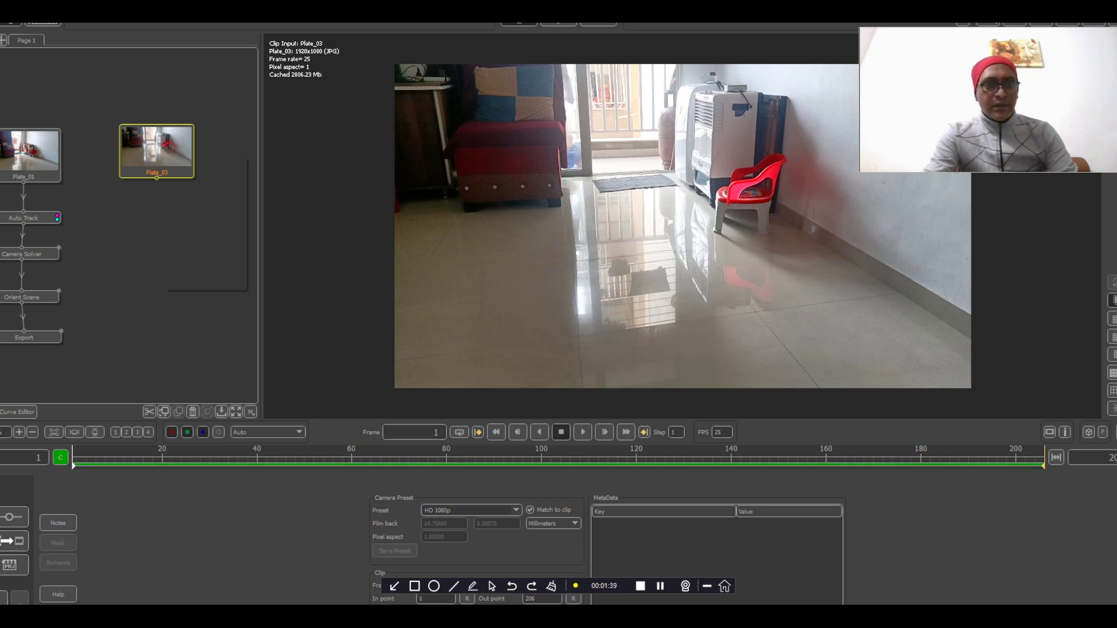
- Add an Auto Track node below the Plate_03 clip node
right_click(165, 156)
mouse_move(201, 163)
left_click(275, 164)
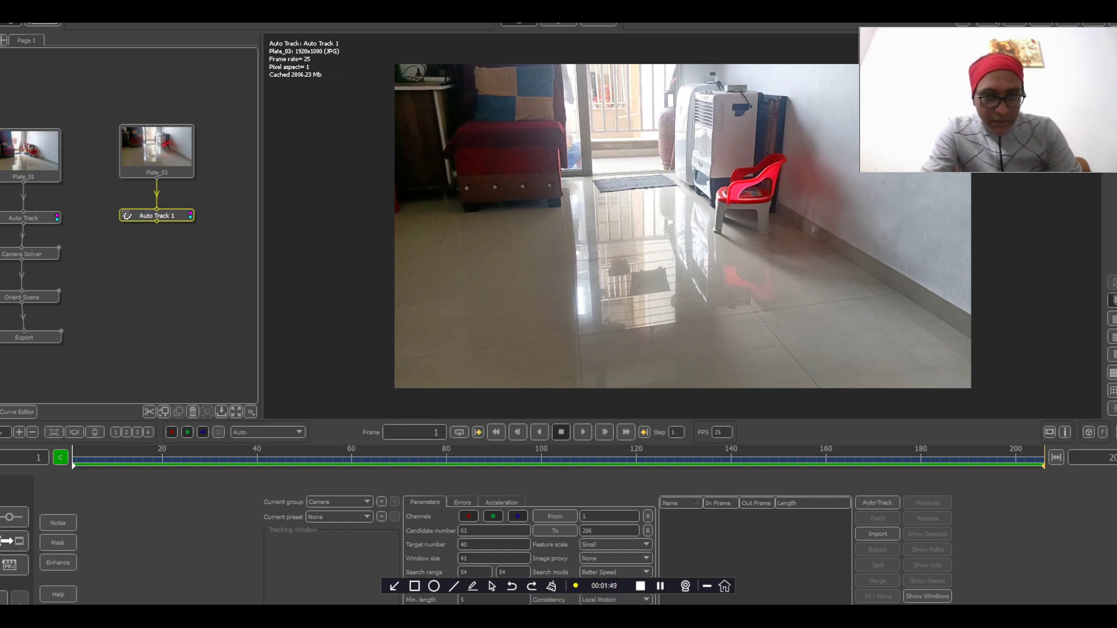
- Set the Auto Track candidate number to 2000, then auto-track the Plate_03 clip
scroll(493, 530, "down", 1)
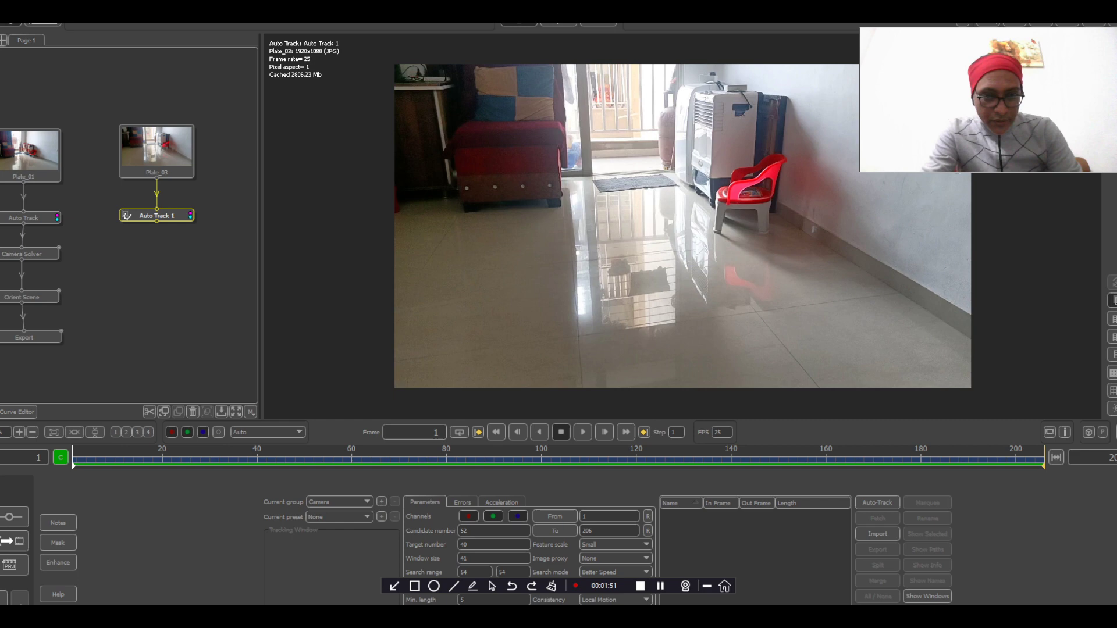
scroll(493, 530, "down", 8)
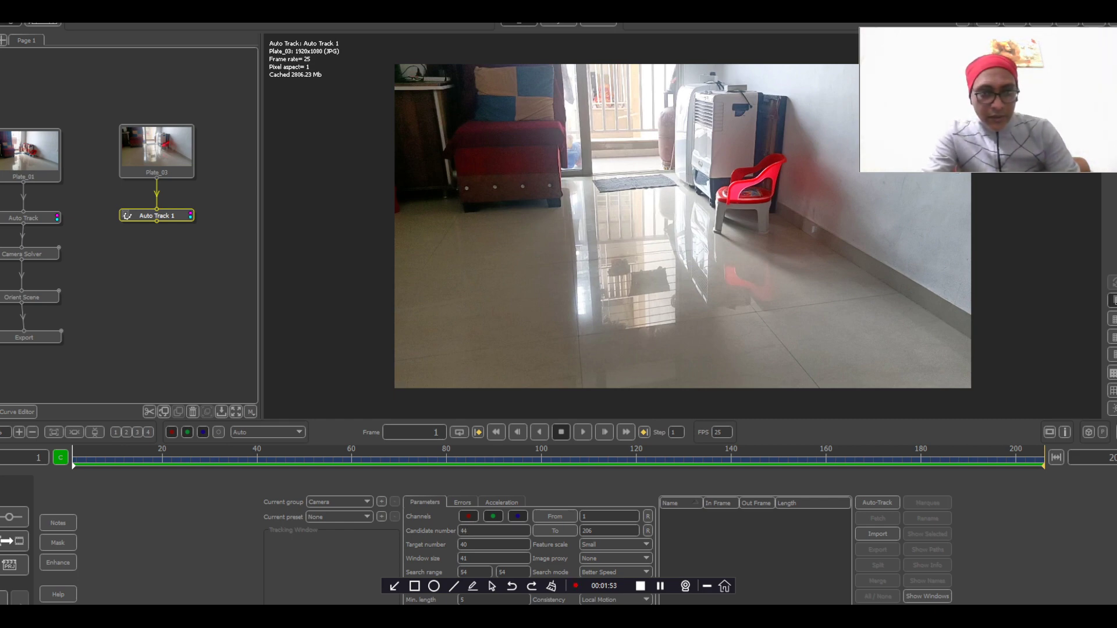
key("BackSpace")
key("BackSpace")
type("2")
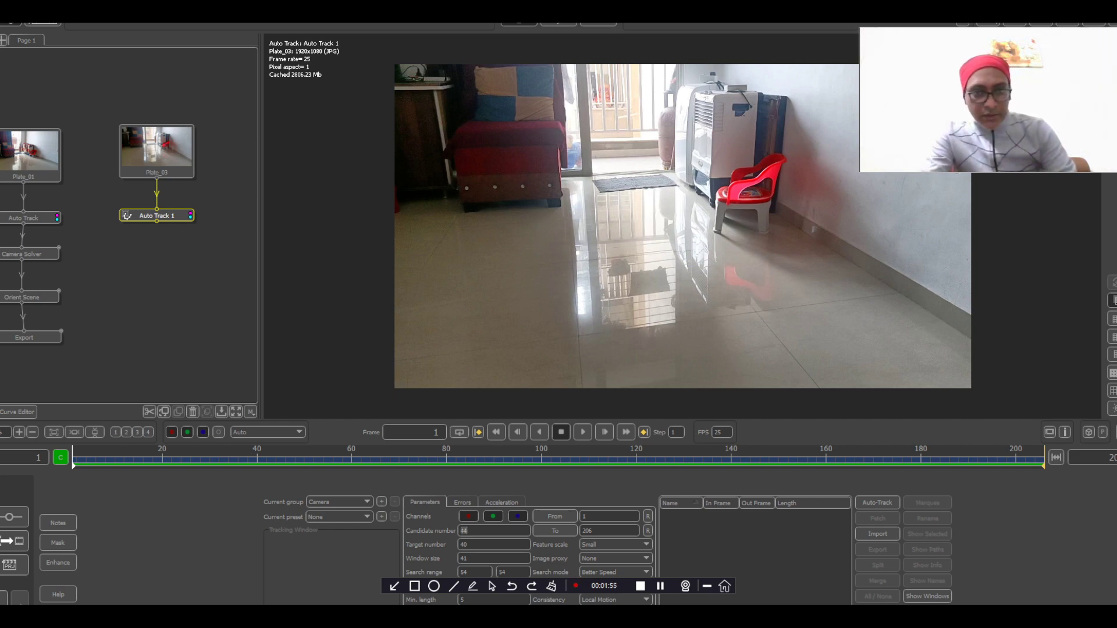
type("000")
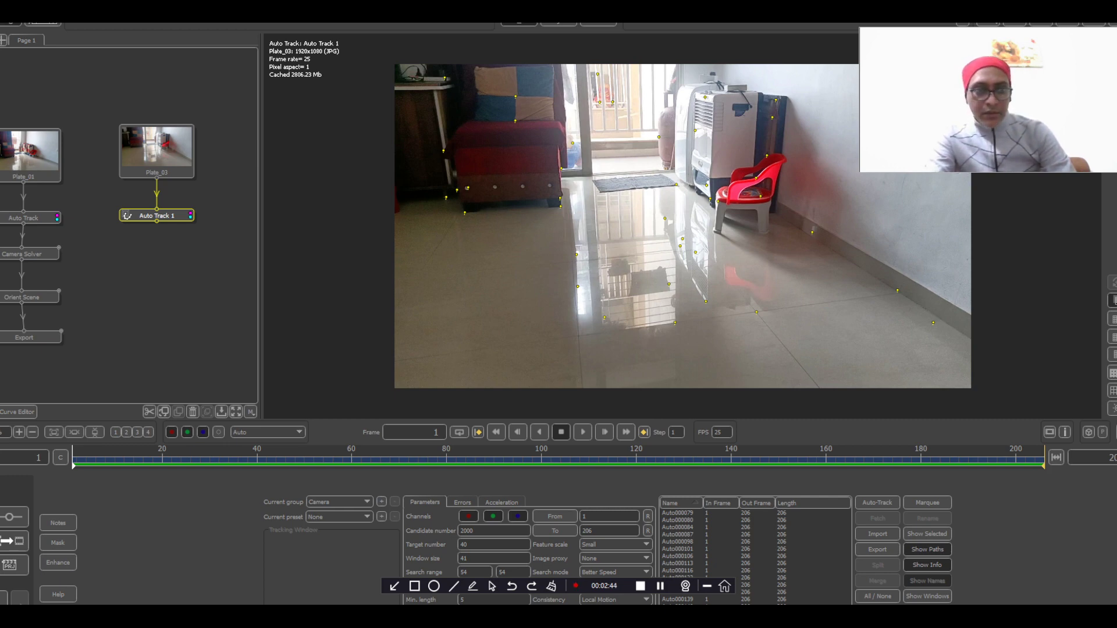
key("space")
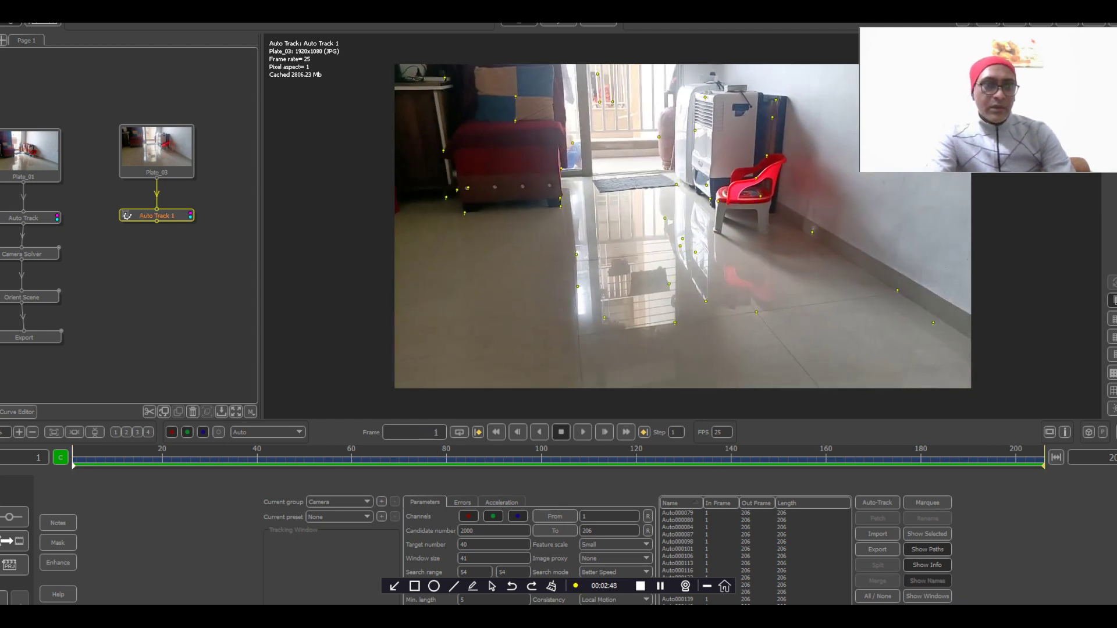
- Attach a Camera Solver node to the new Auto Track node of Plate_03
right_click(153, 216)
mouse_move(200, 236)
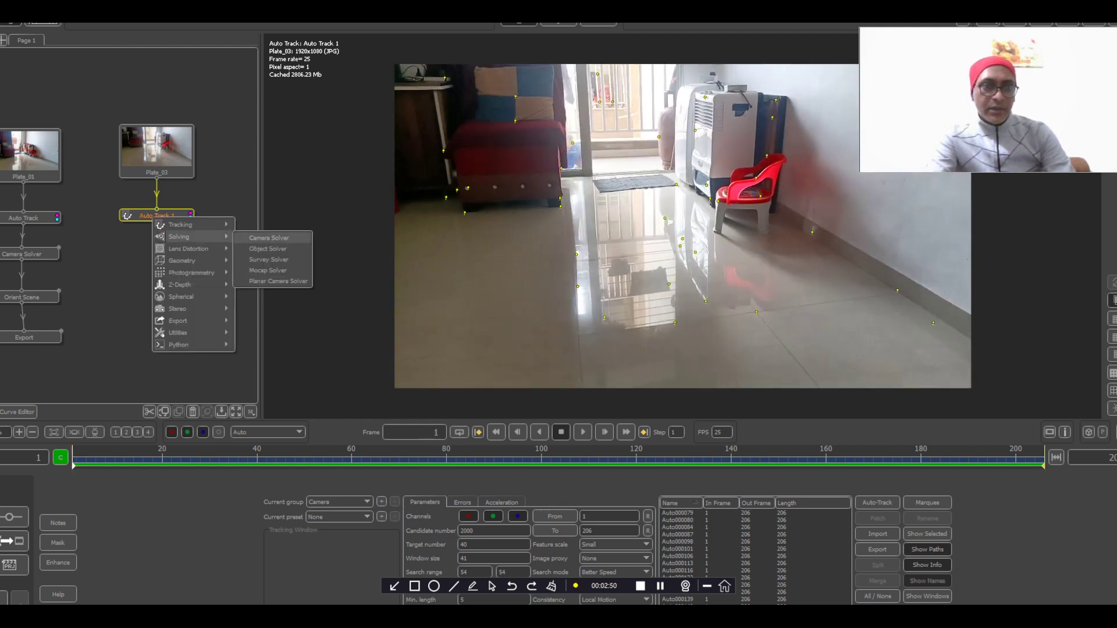
left_click(272, 238)
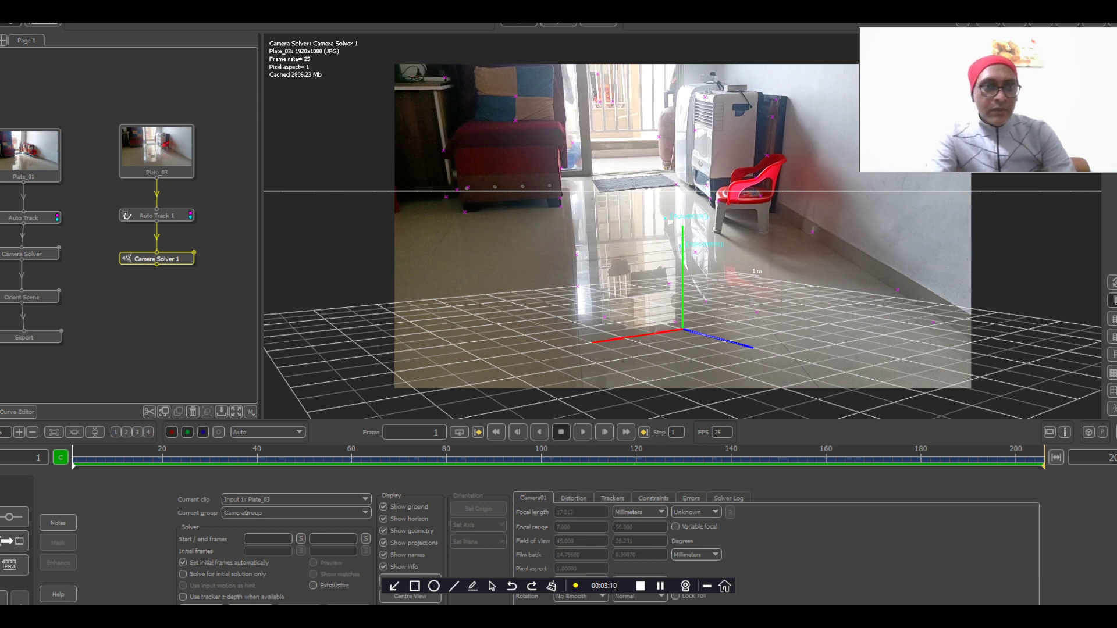
- Check the Camera Solver's distortion, trackers, constraints, errors and solver log, and solve the Plate_03 camera
left_click(756, 312, "shift")
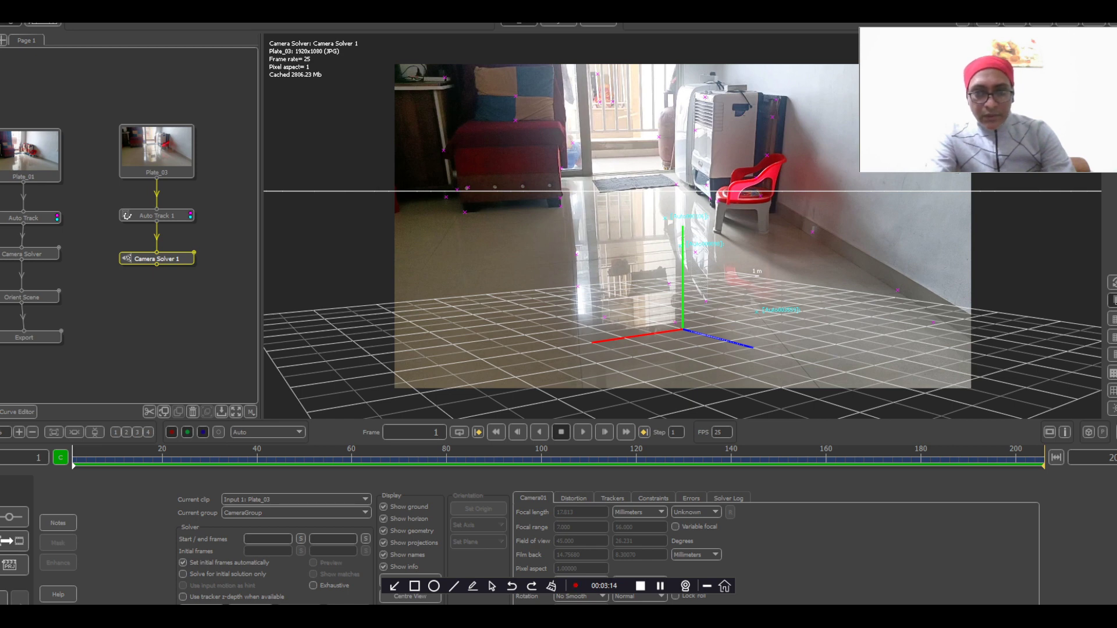
left_click(572, 498)
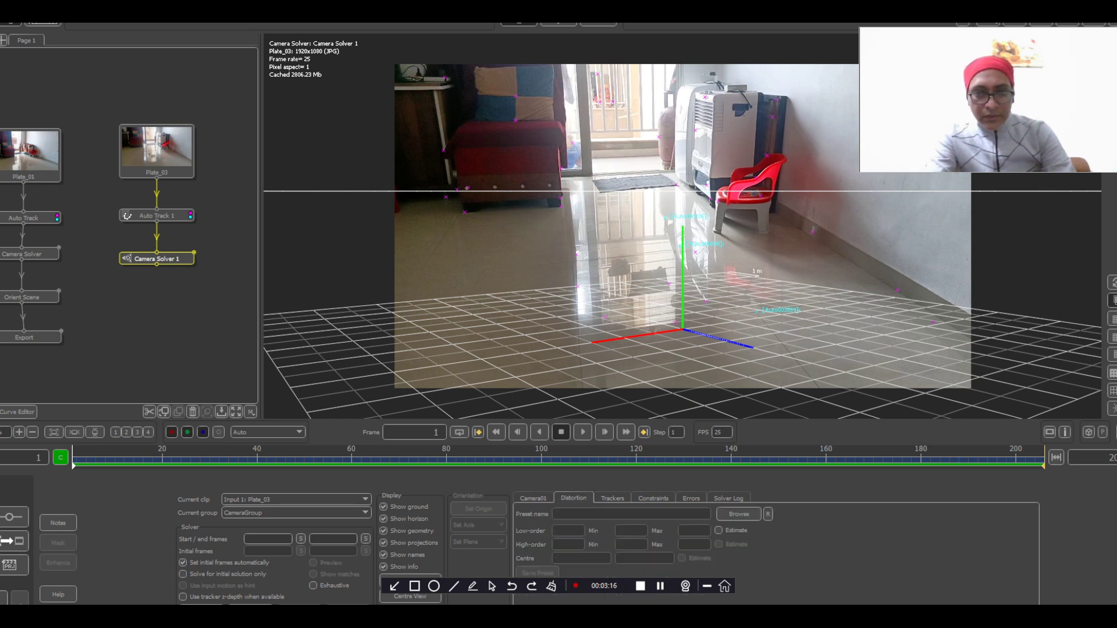
left_click(612, 498)
left_click(653, 498)
left_click(691, 498)
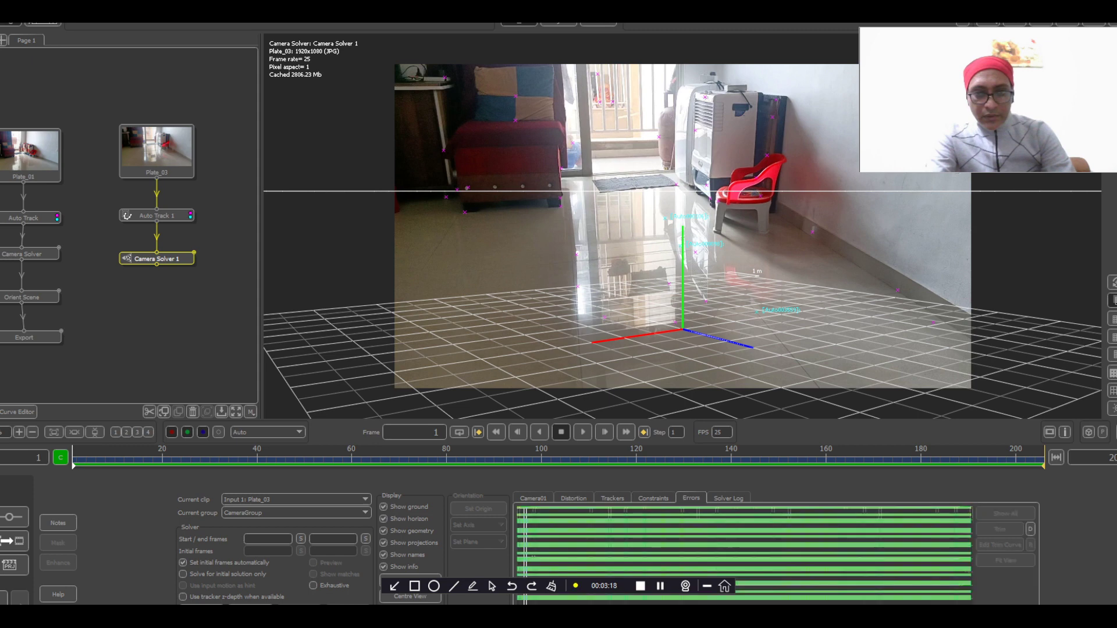
left_click(728, 498)
left_click(532, 498)
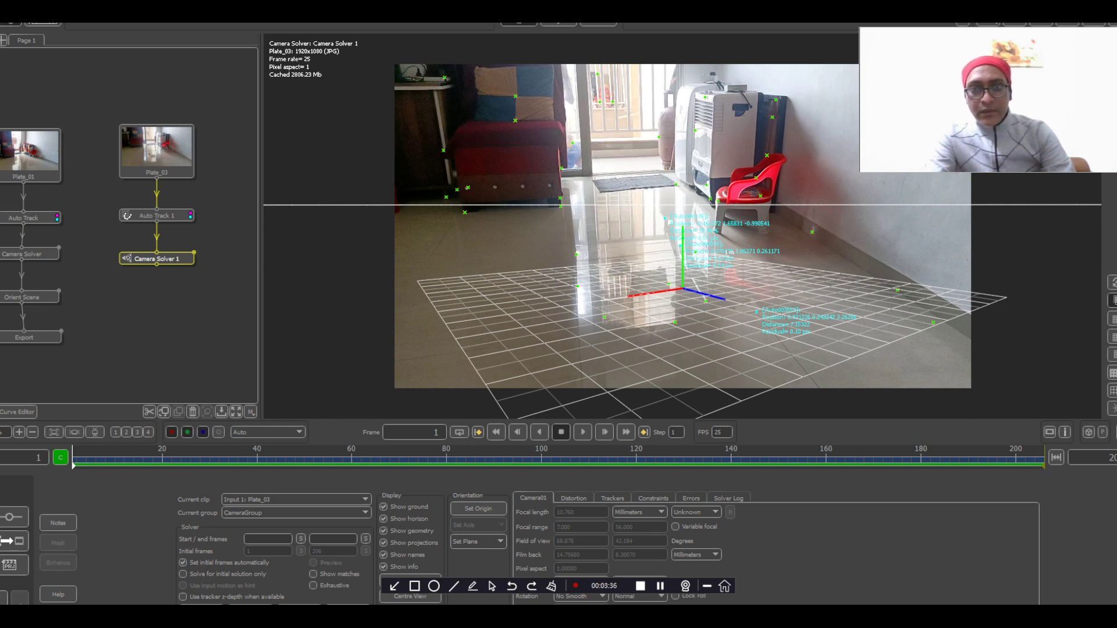
- Select three trackers on the tiled floor and set the scene origin from them
left_click(576, 255)
left_click(664, 218, "shift")
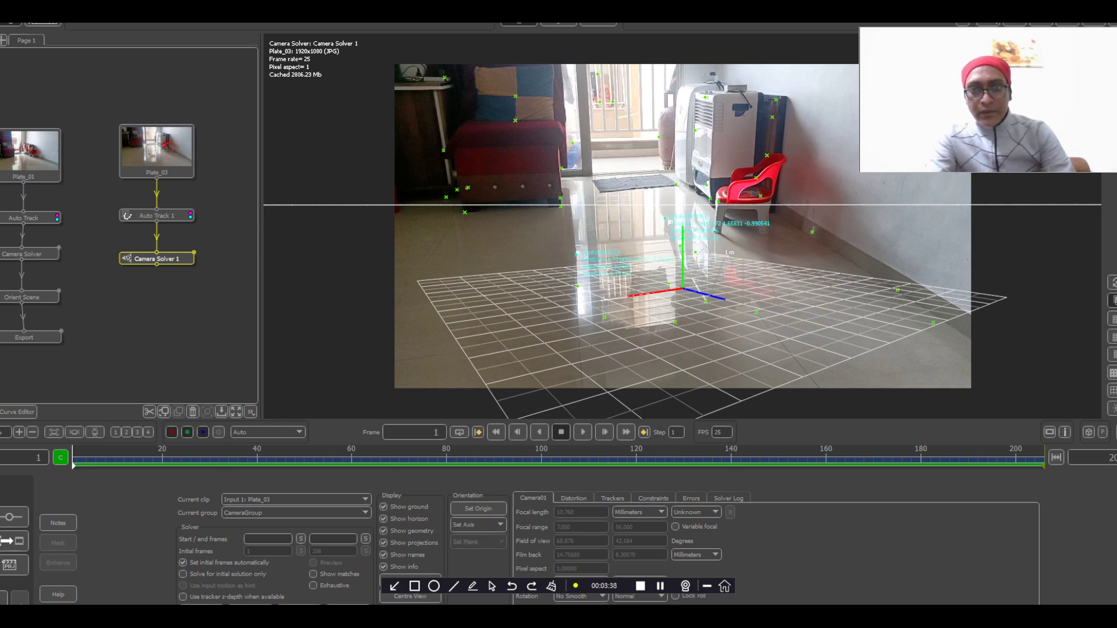
left_click(706, 300, "ctrl")
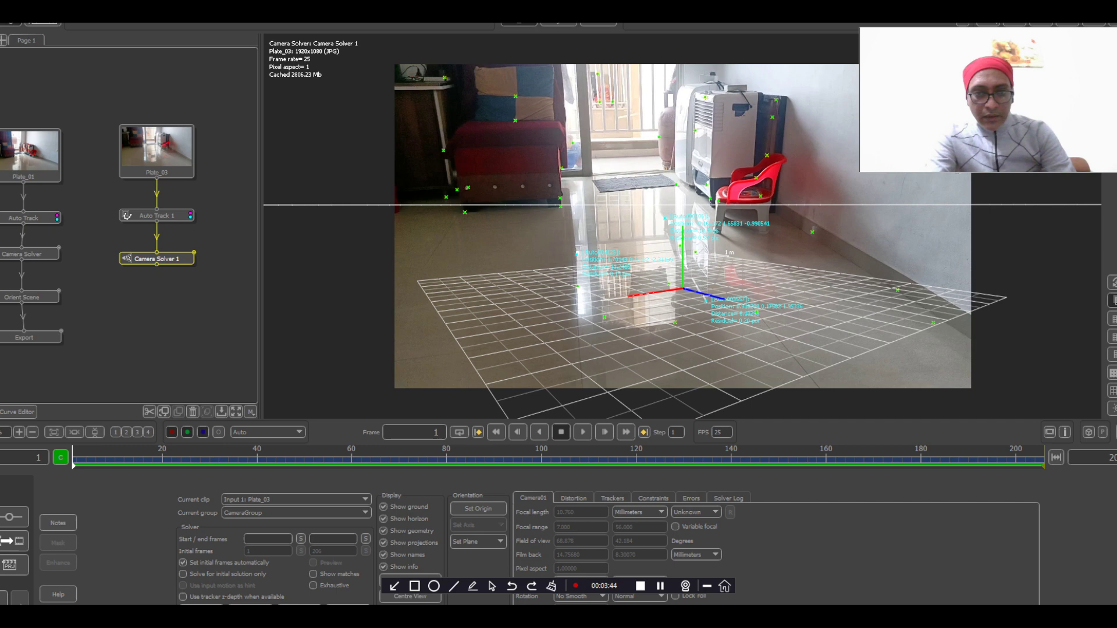
left_click(484, 509)
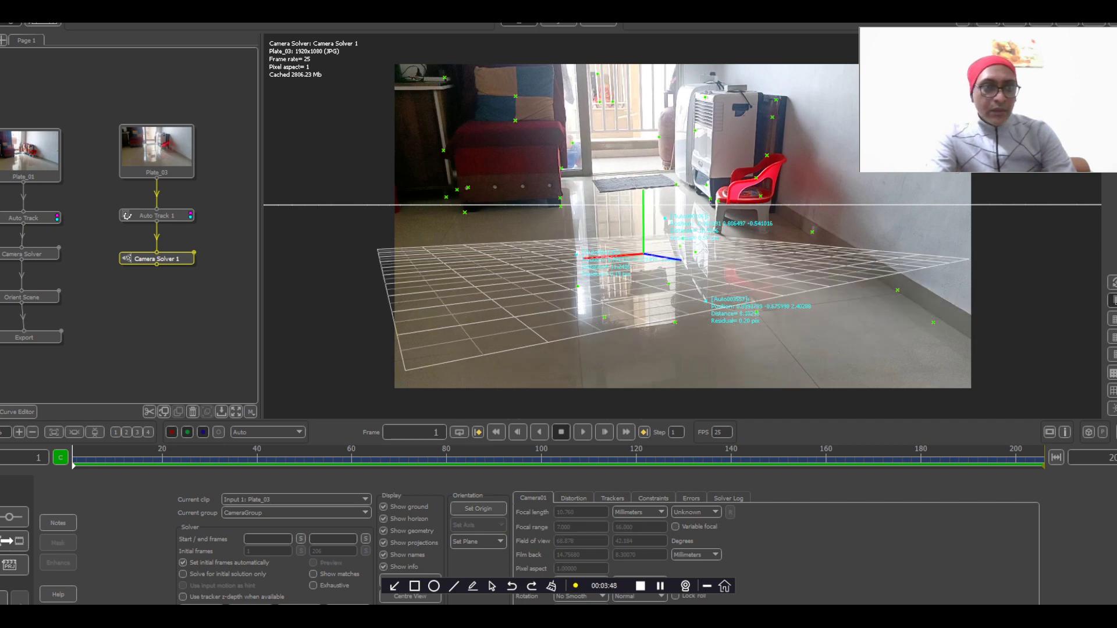
- Add an Orient Scene node below the Plate_03 Camera Solver node
right_click(169, 259)
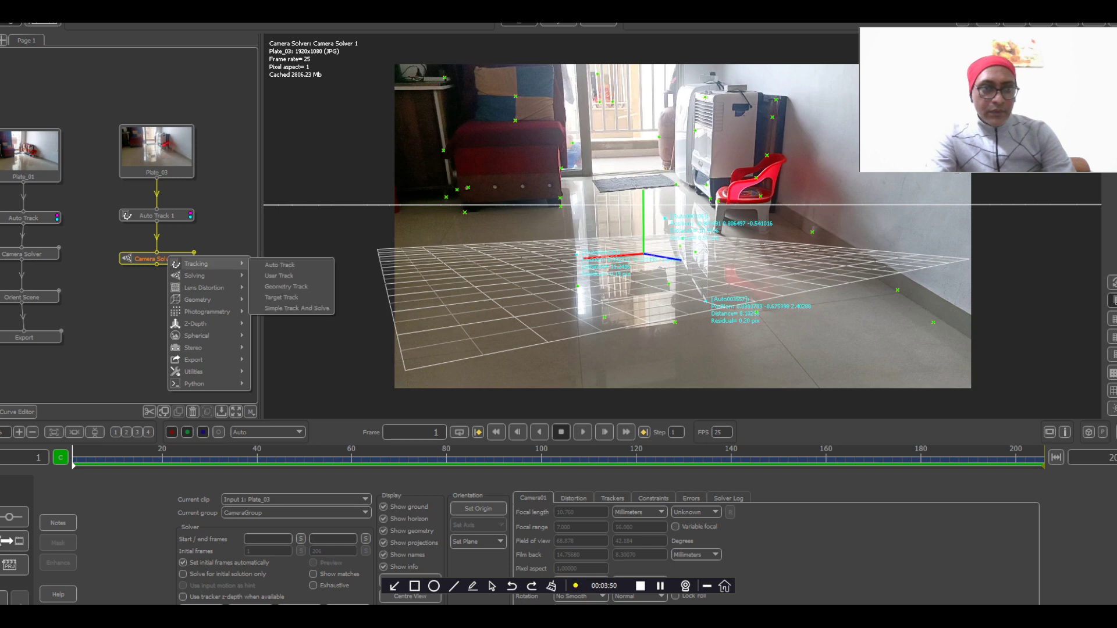
mouse_move(203, 287)
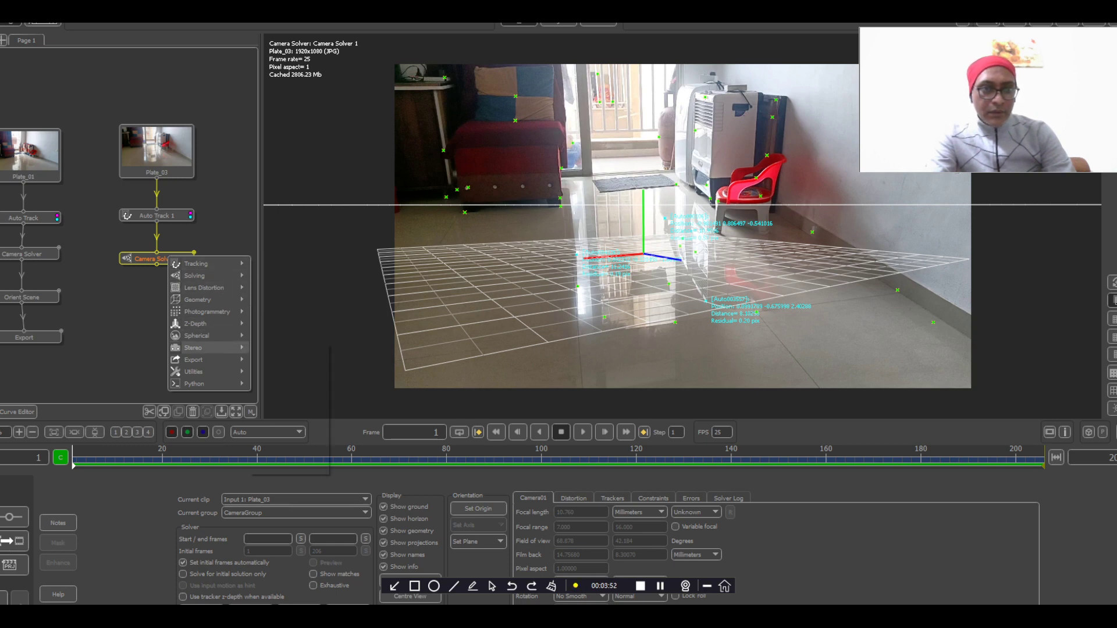
mouse_move(198, 372)
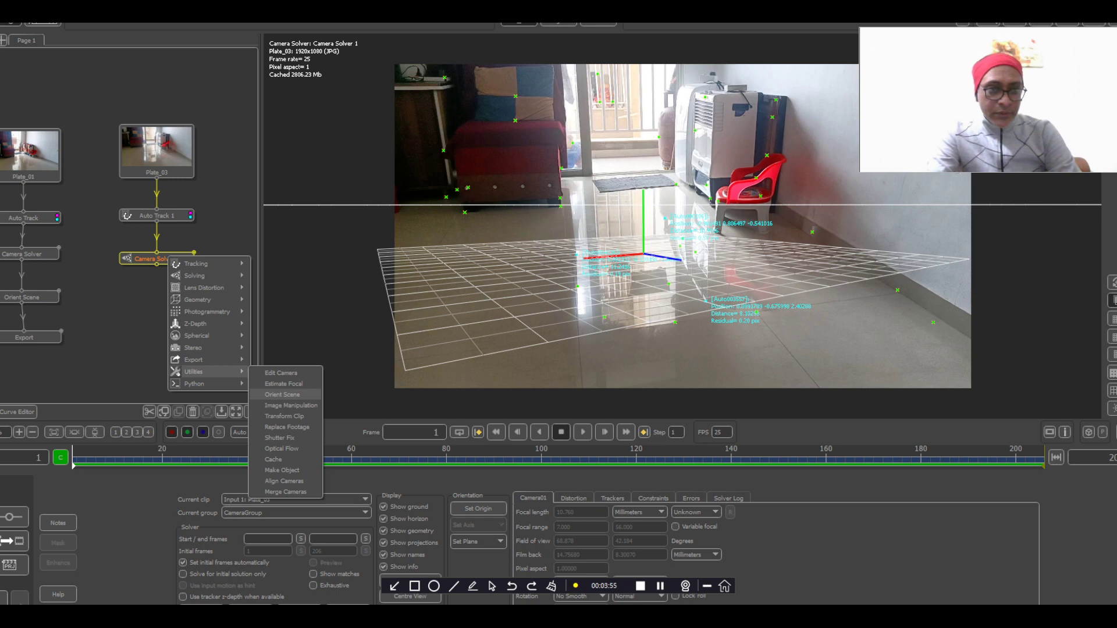
left_click(283, 395)
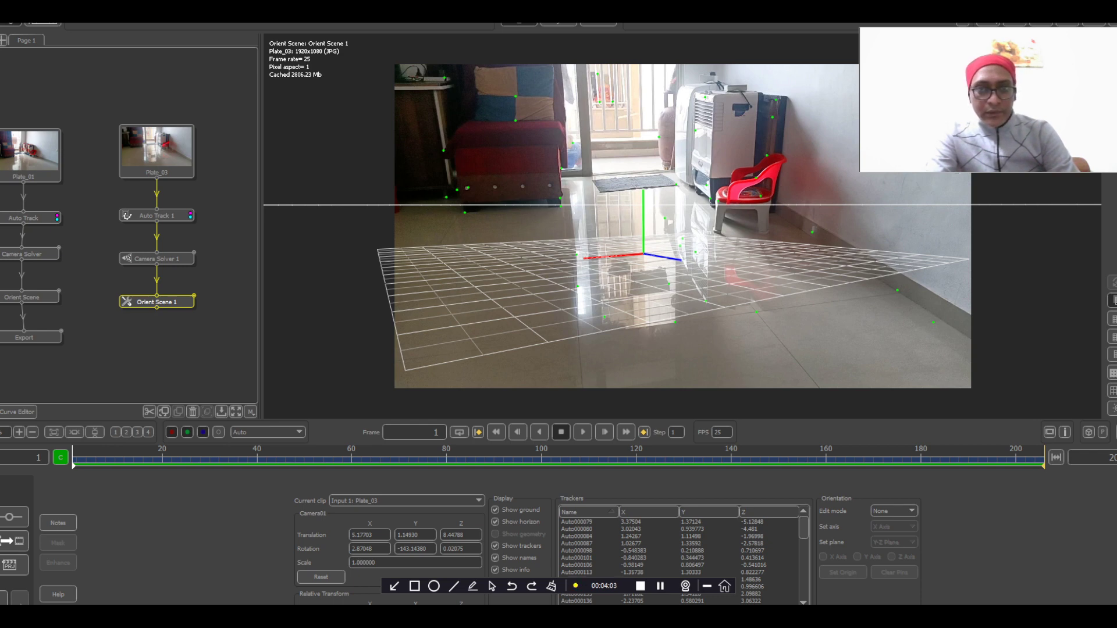
- Rotate the Plate_03 scene orientation until the ground grid lines up with the tiled floor, and check it along the clip
left_click(894, 511)
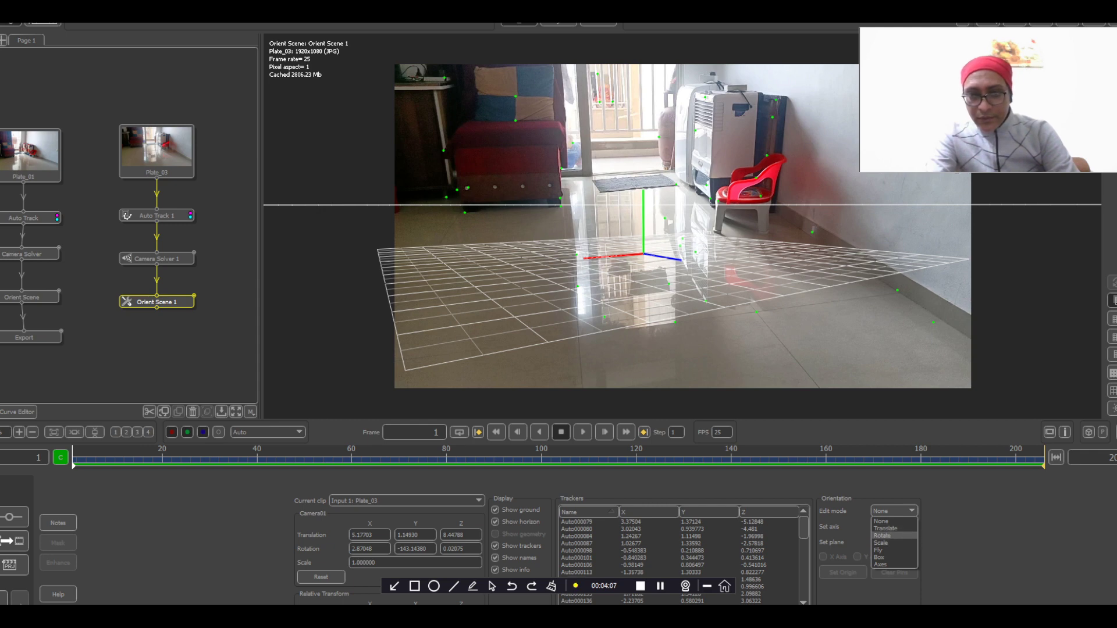
left_click(882, 536)
mouse_move(667, 250)
left_mouse_down()
mouse_move(667, 274)
mouse_move(685, 267)
mouse_move(647, 262)
mouse_move(658, 265)
left_mouse_up()
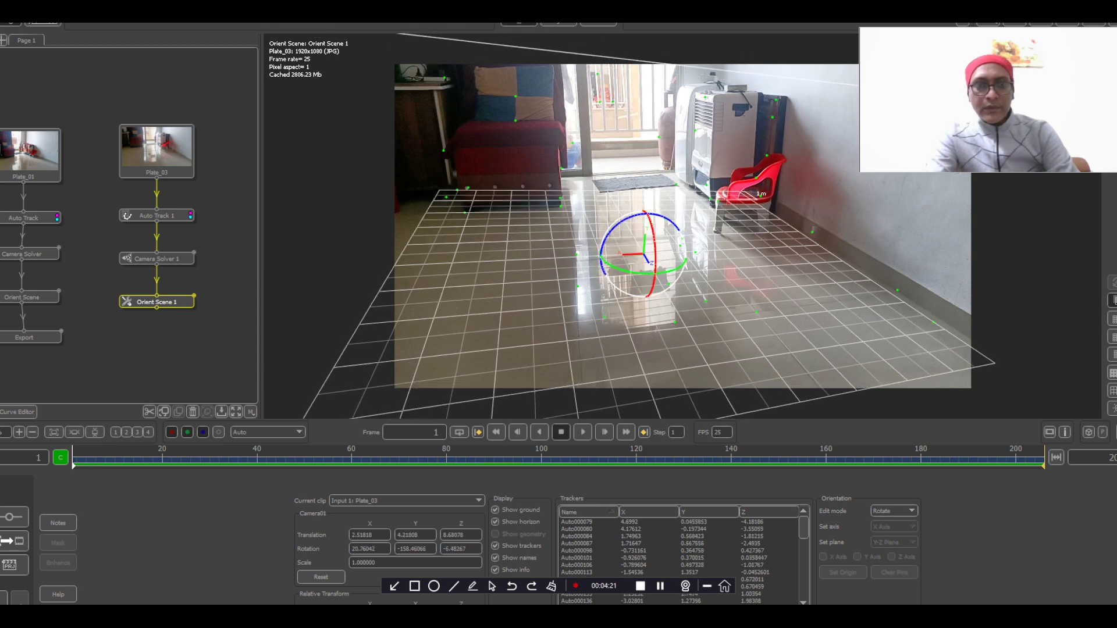
left_click_drag(73, 460, 532, 460)
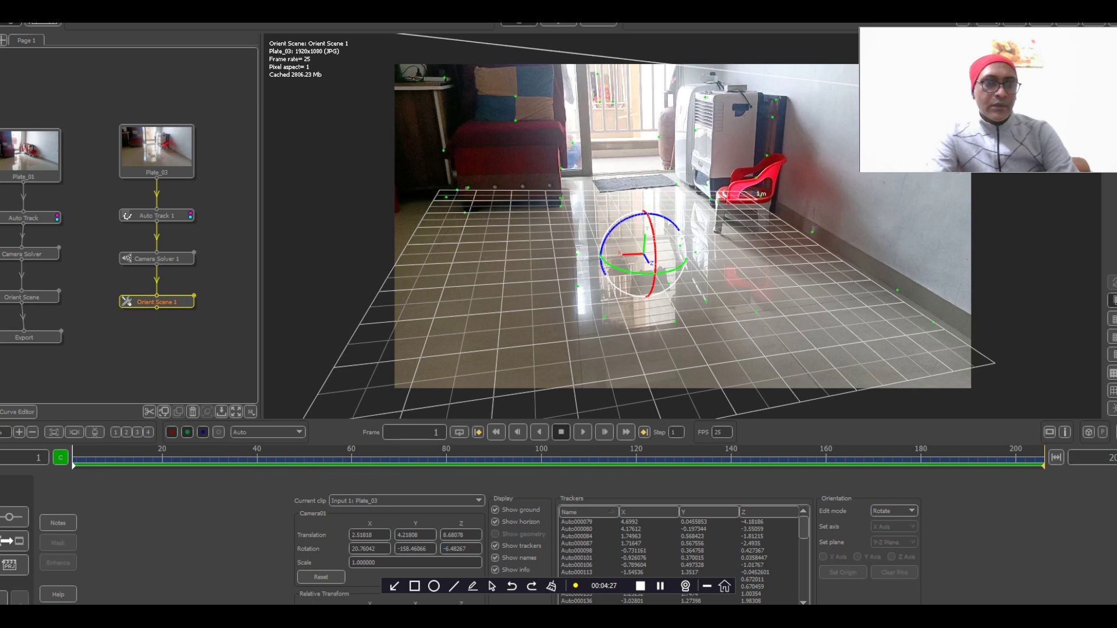
- Add an Export node below Orient Scene 1 and export the scene as Autodesk Maya 2011 Ascii to Plate_03.ma on the Desktop
right_click(159, 307)
mouse_move(192, 410)
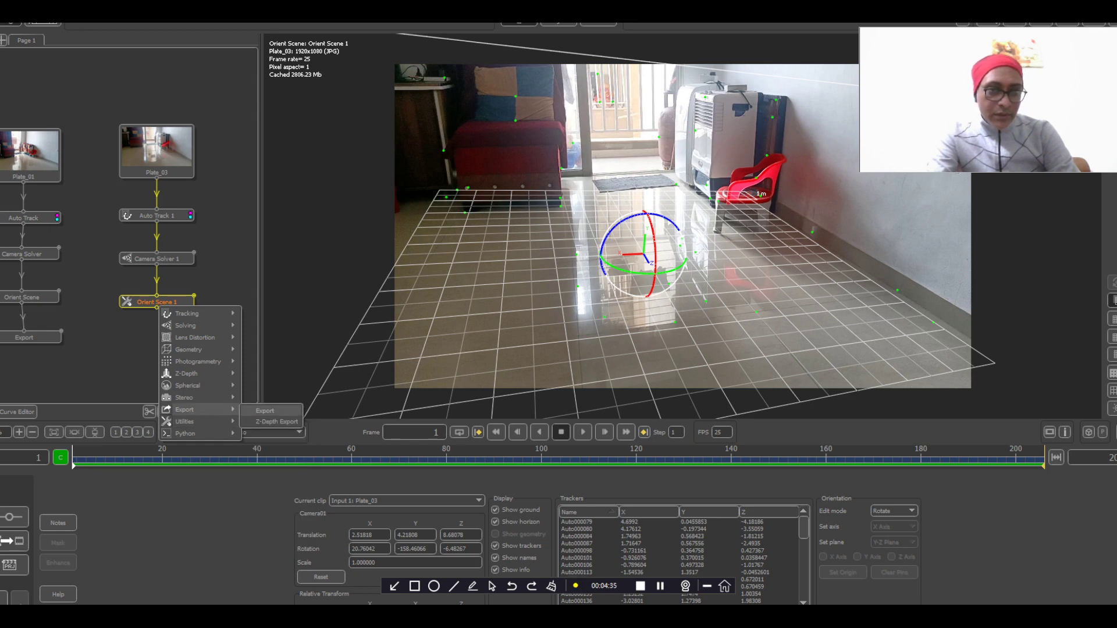
left_click(265, 411)
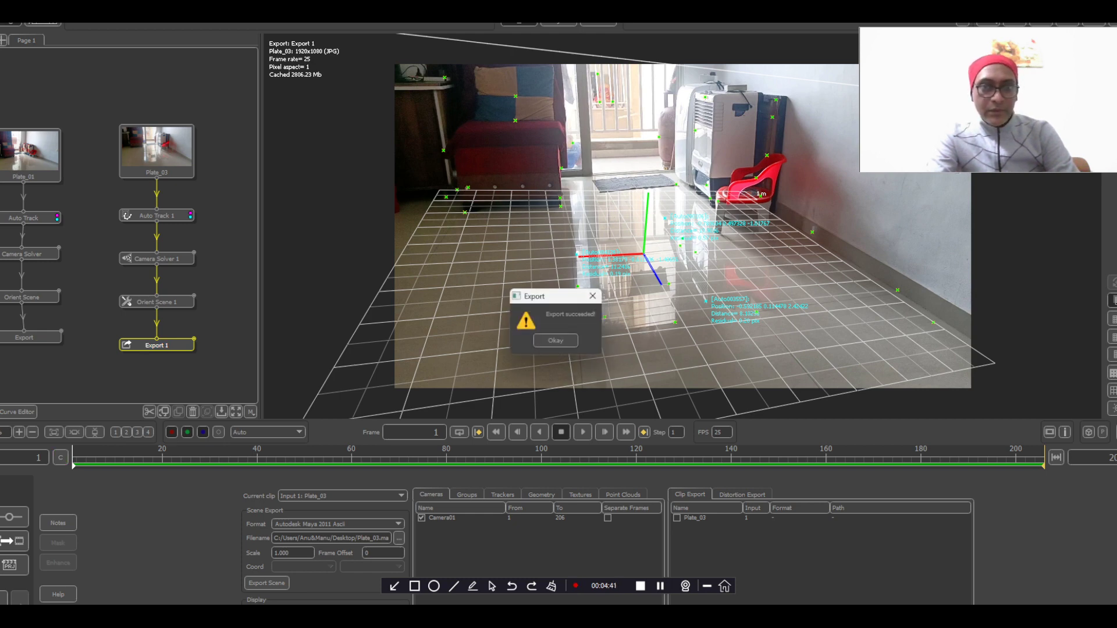
key("Return")
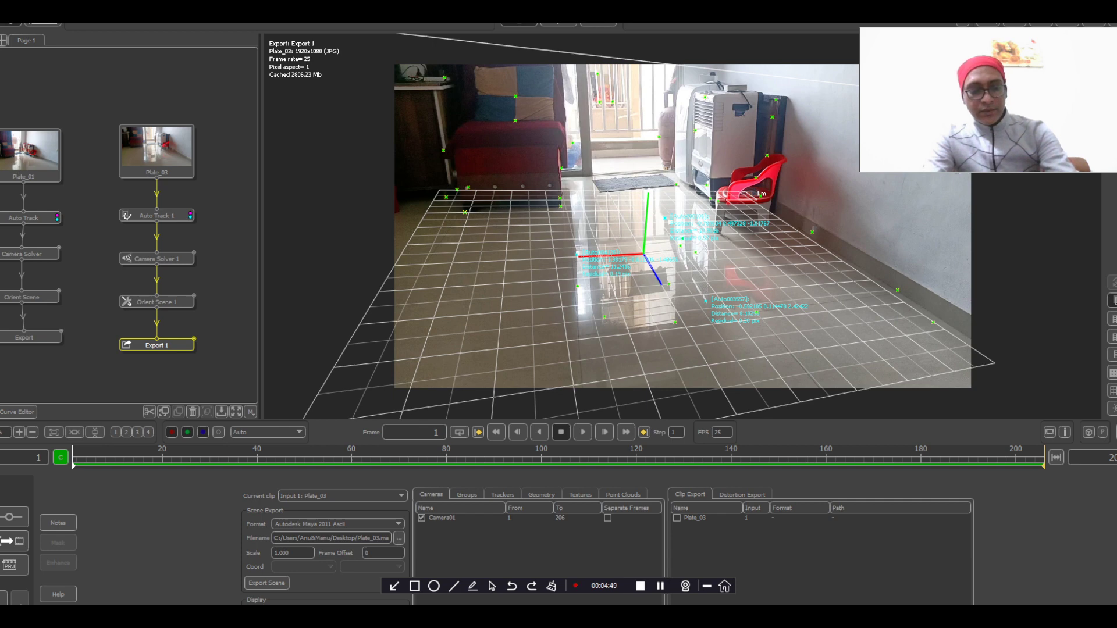
- Switch to Maya and import Plate_03.ma from the Desktop into the empty scene
key("super+d")
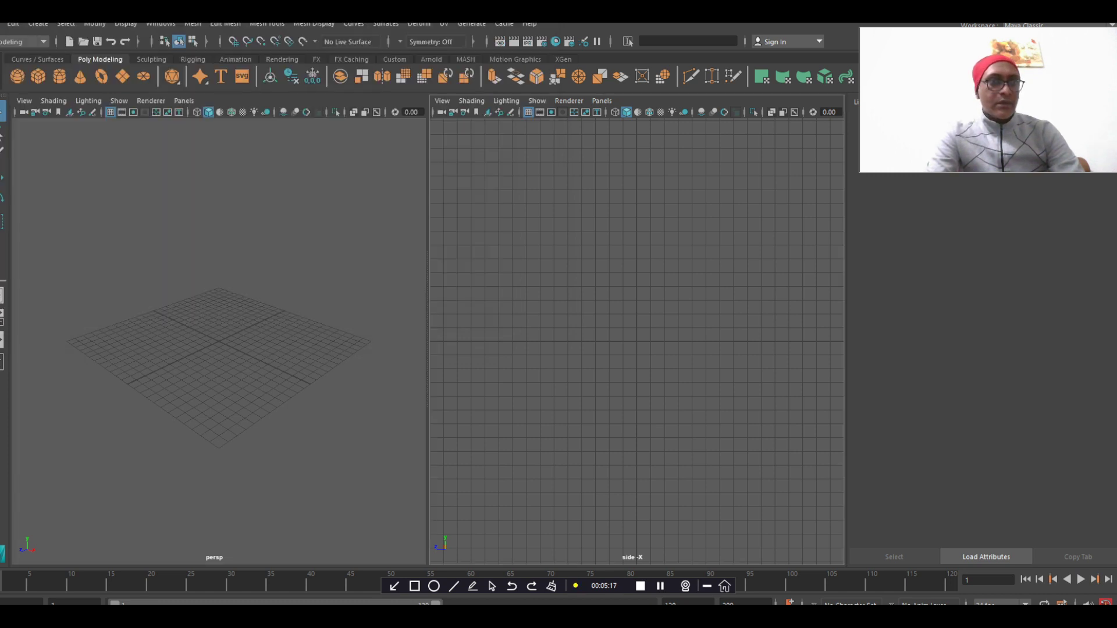
left_click(2, 24)
left_click(18, 156)
left_click(264, 152)
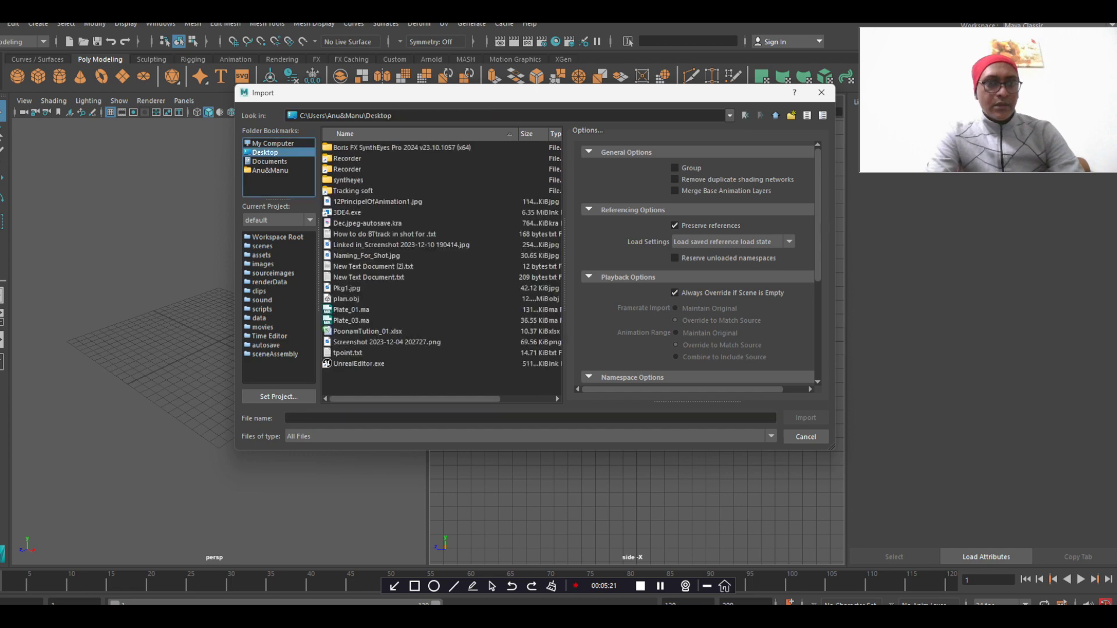
left_click(351, 320)
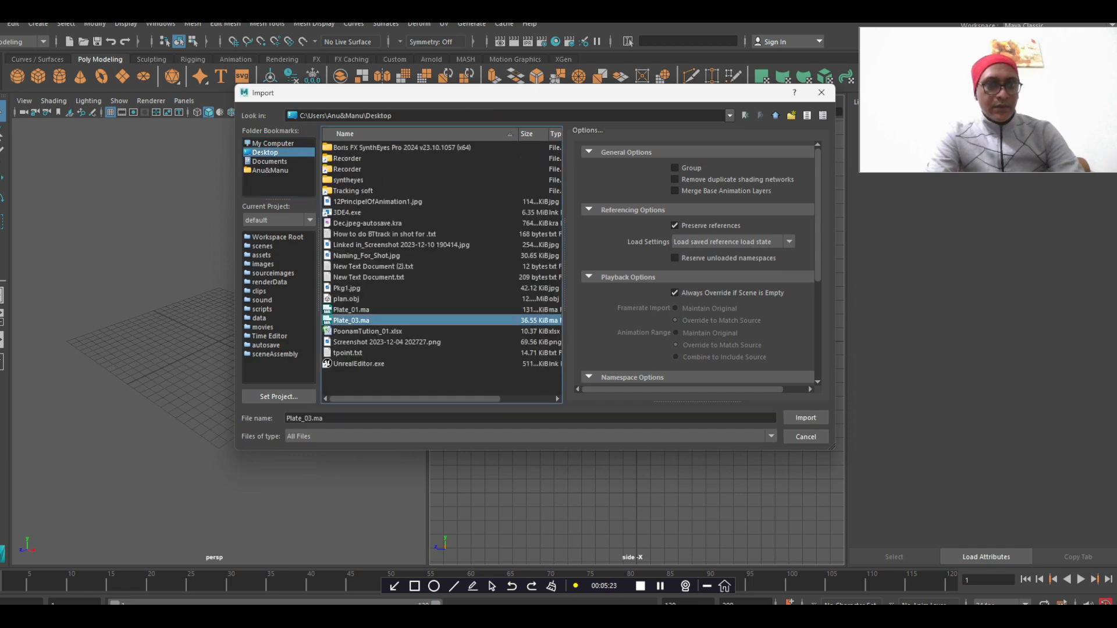
key("Return")
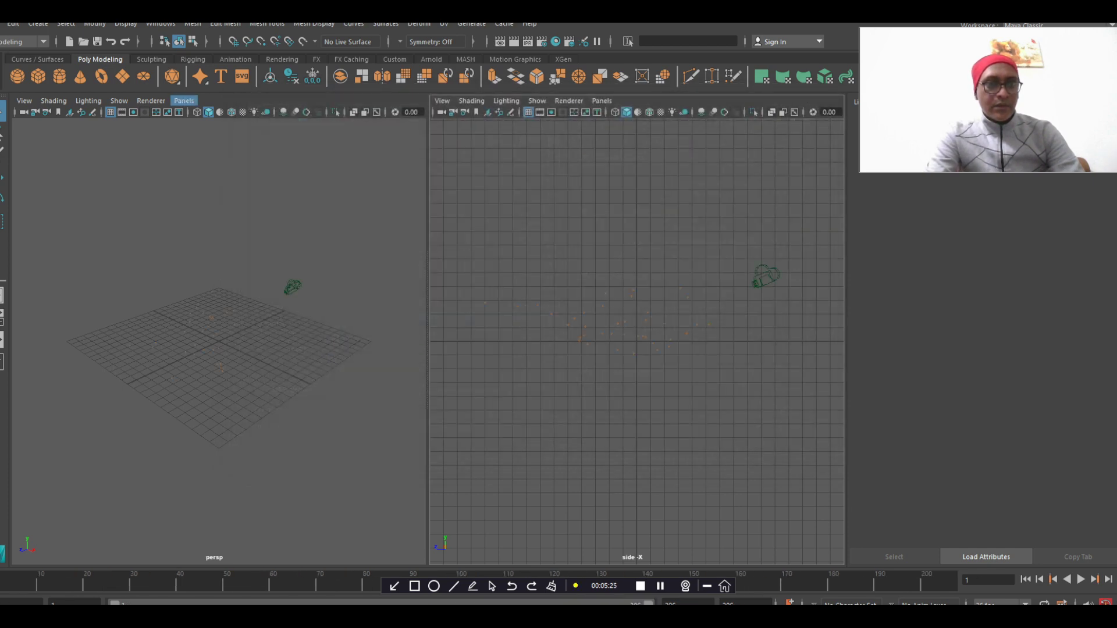
- Look through the imported Plate_03 camera Camera01_2 in the perspective viewport, select the camera and play the shot to check the track
left_click(183, 100)
mouse_move(239, 112)
left_click(359, 113)
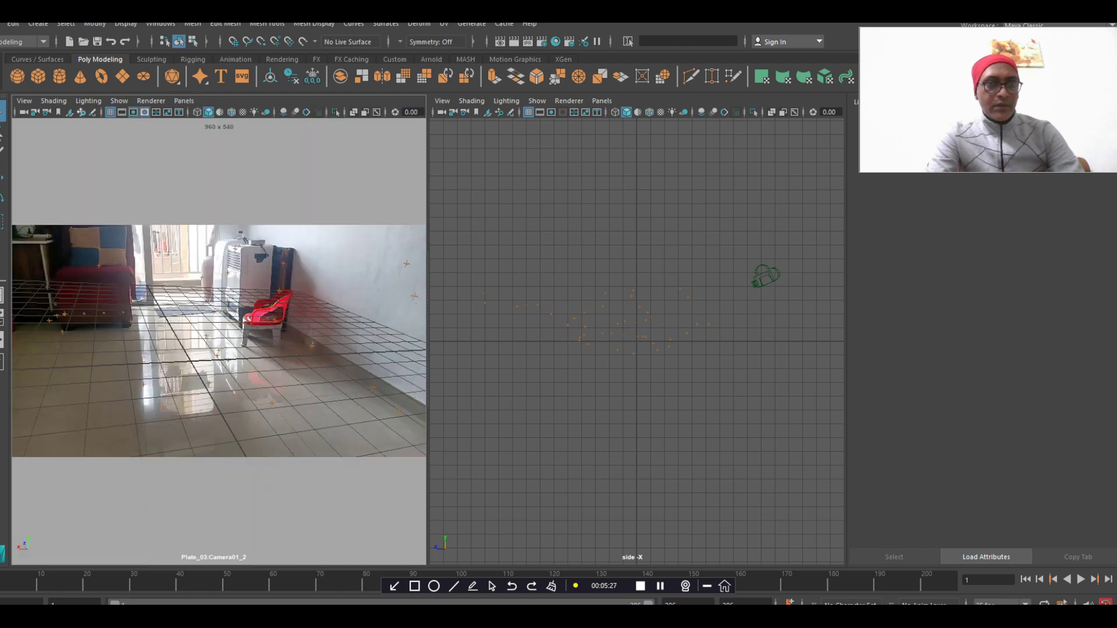
left_click(24, 112)
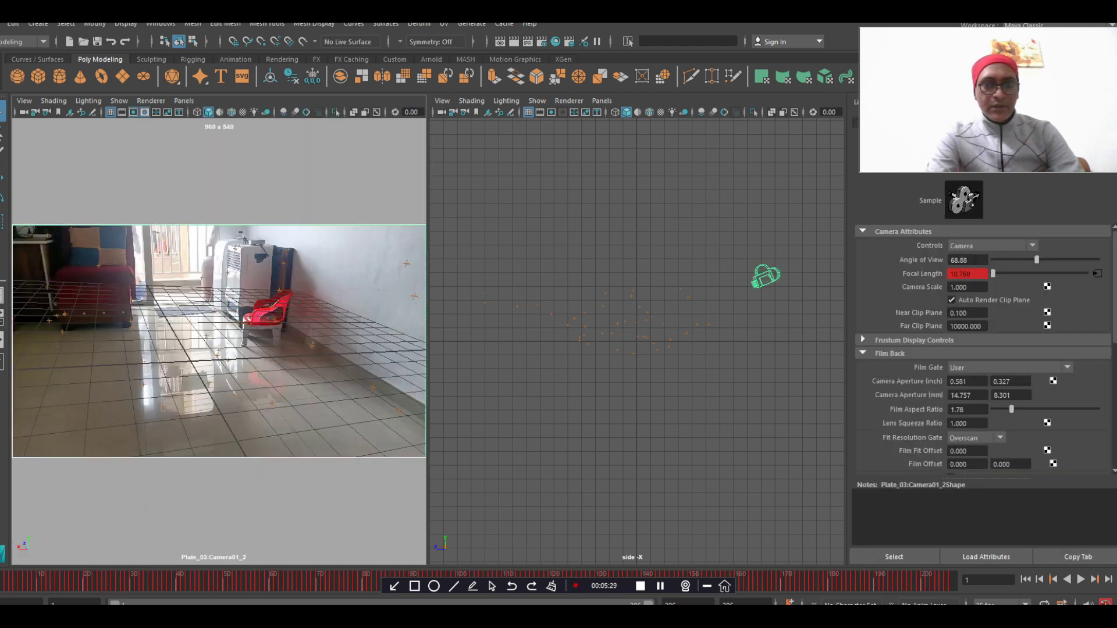
key("alt+v")
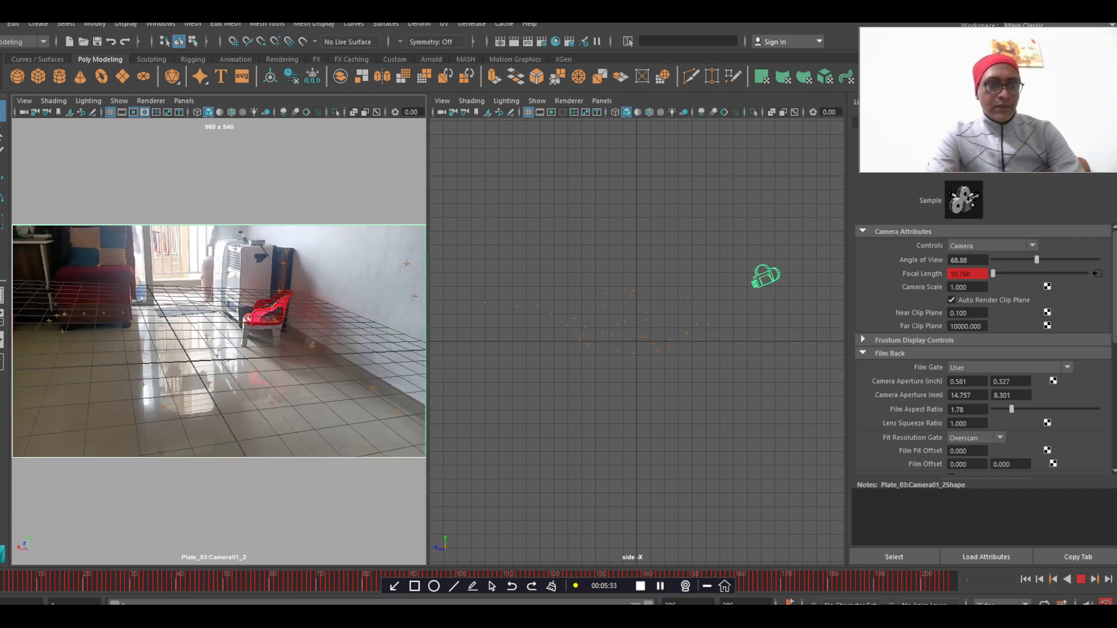
key("alt+v")
- Hide the grid in the Camera01_2 viewport
left_click(119, 101)
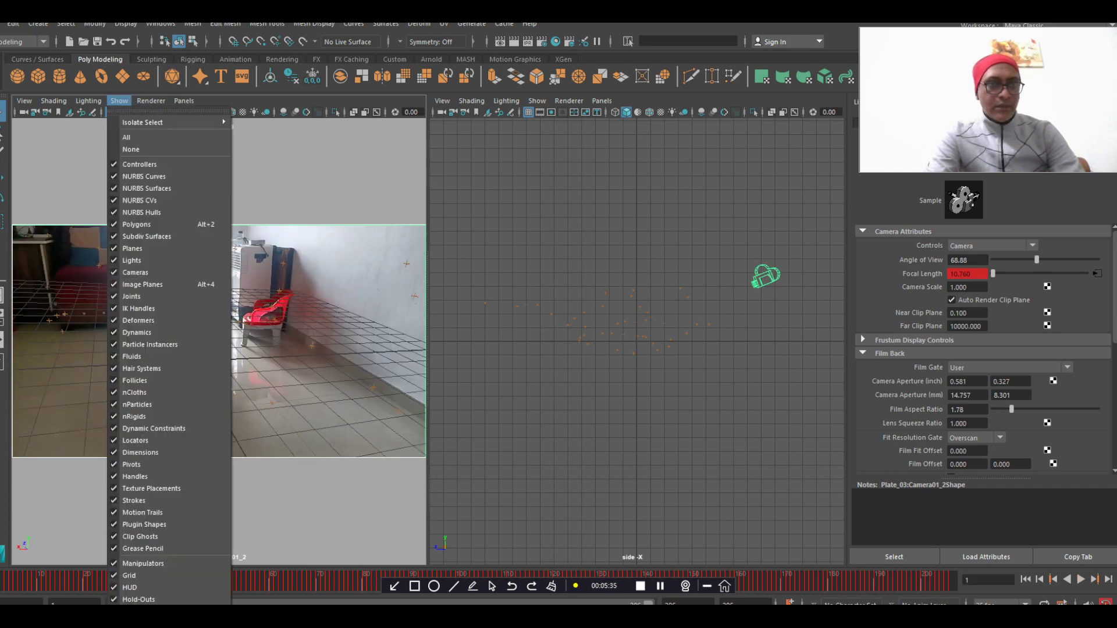
left_click(273, 163)
left_click(110, 112)
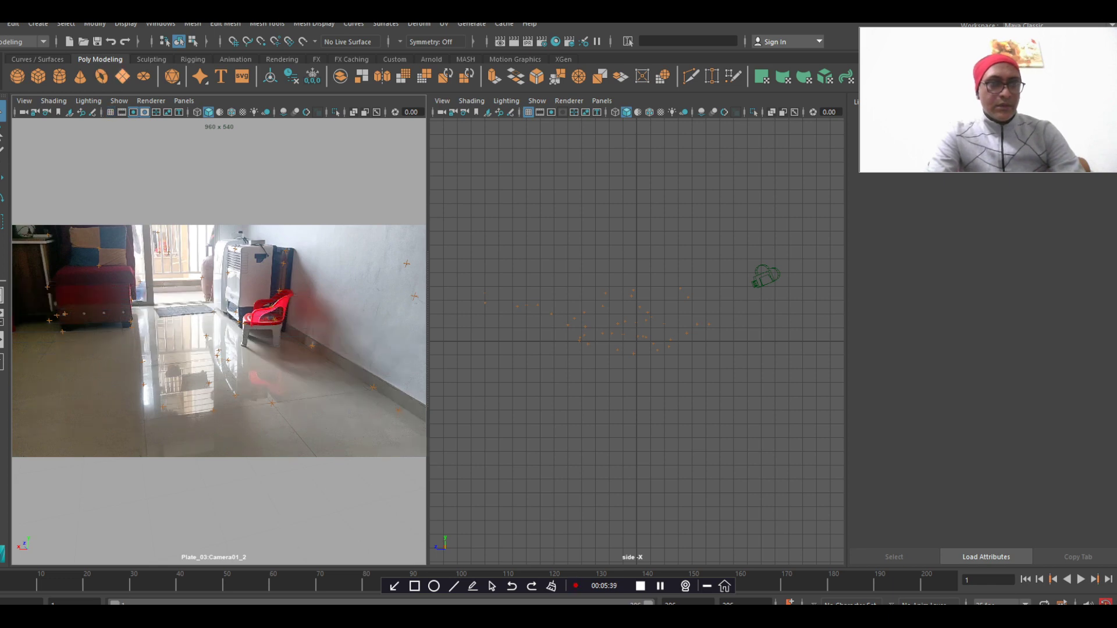
- Create a polygon plane at the origin, scale it up to cover the tiled floor and display it as wireframe in the camera view
left_click(122, 76)
key("w")
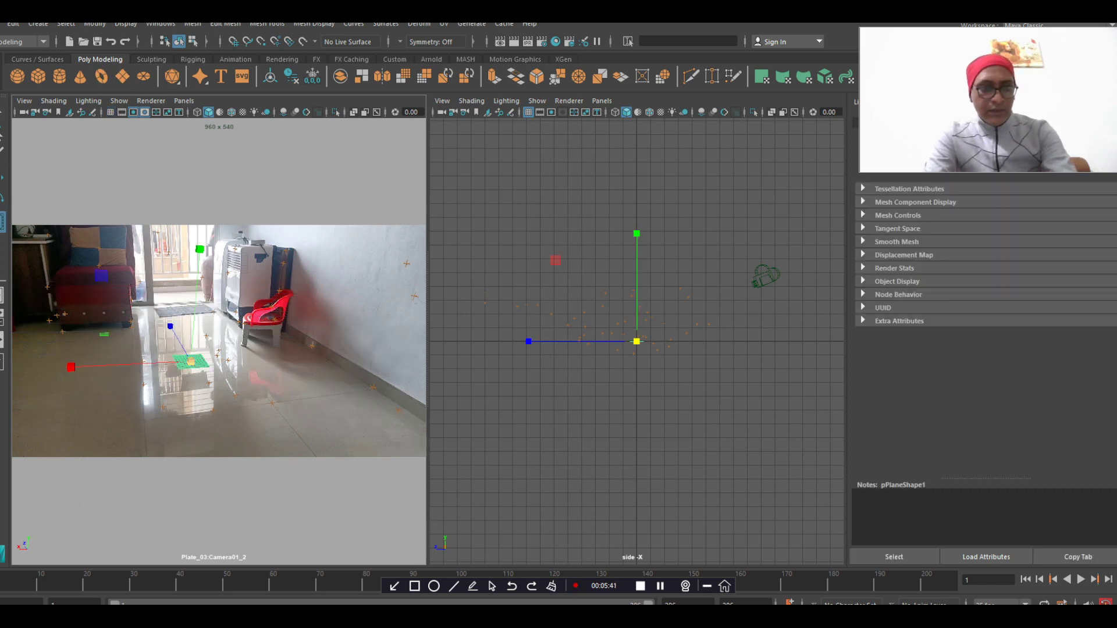
left_click_drag(190, 361, 370, 361)
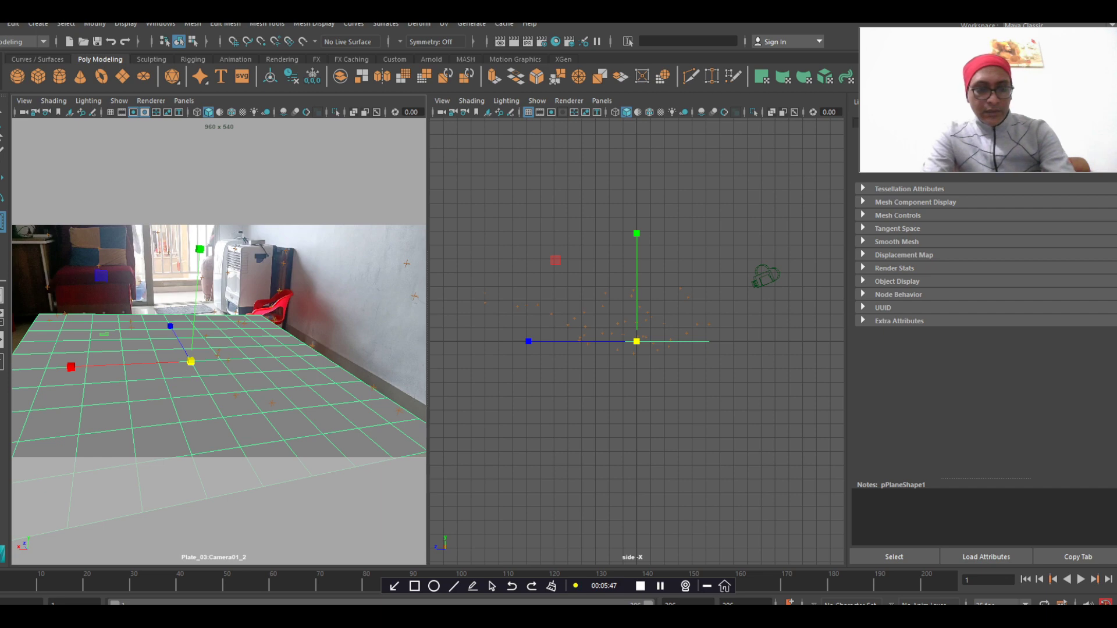
key("4")
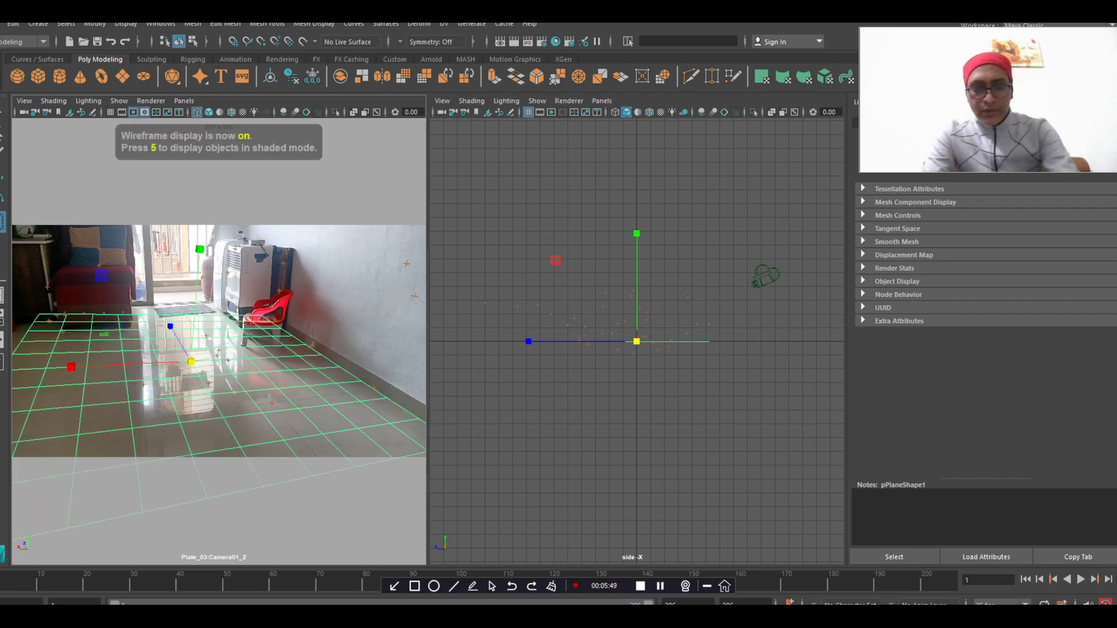
- Select the Plate_03:pf_data group in the Outliner and change the side viewport to the perspective view
key("alt+d")
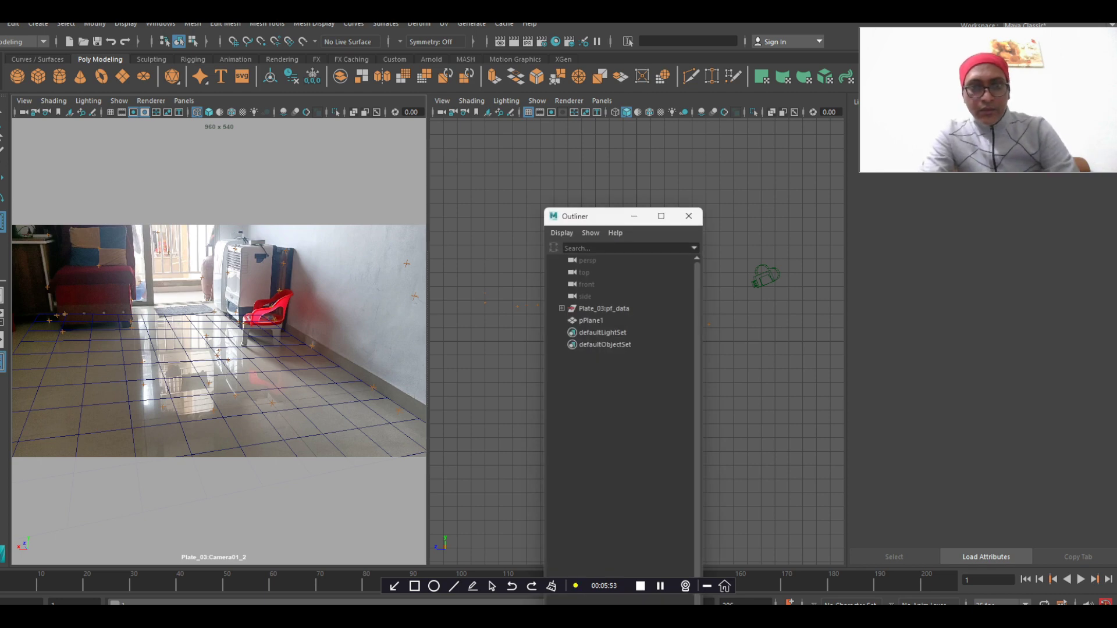
left_click(604, 309)
left_click(689, 216)
key("space")
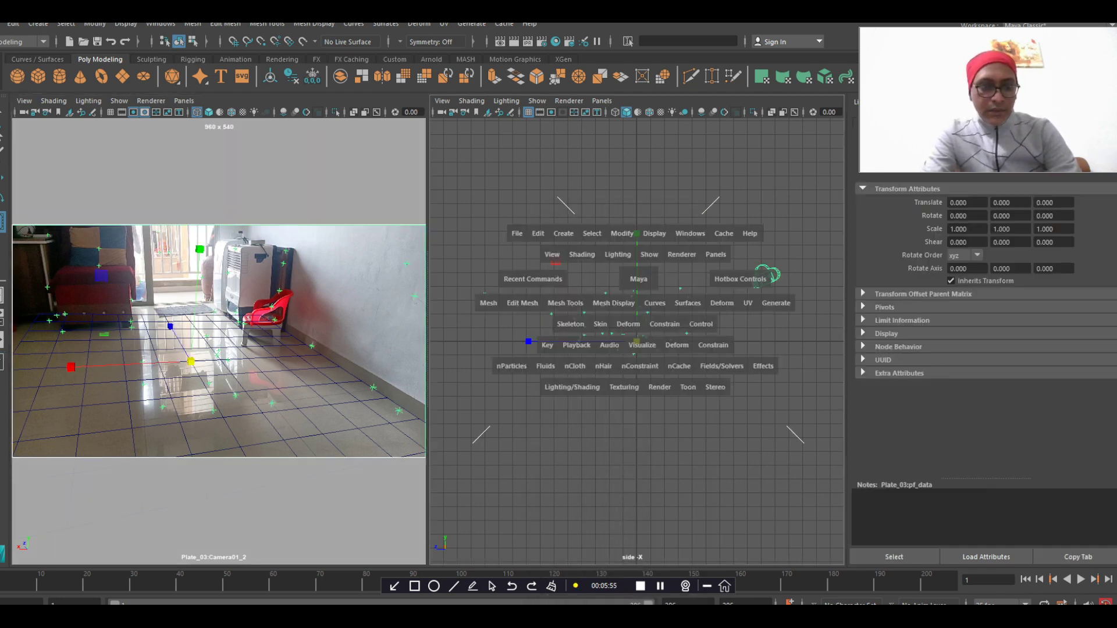
left_click_drag(638, 279, 638, 246)
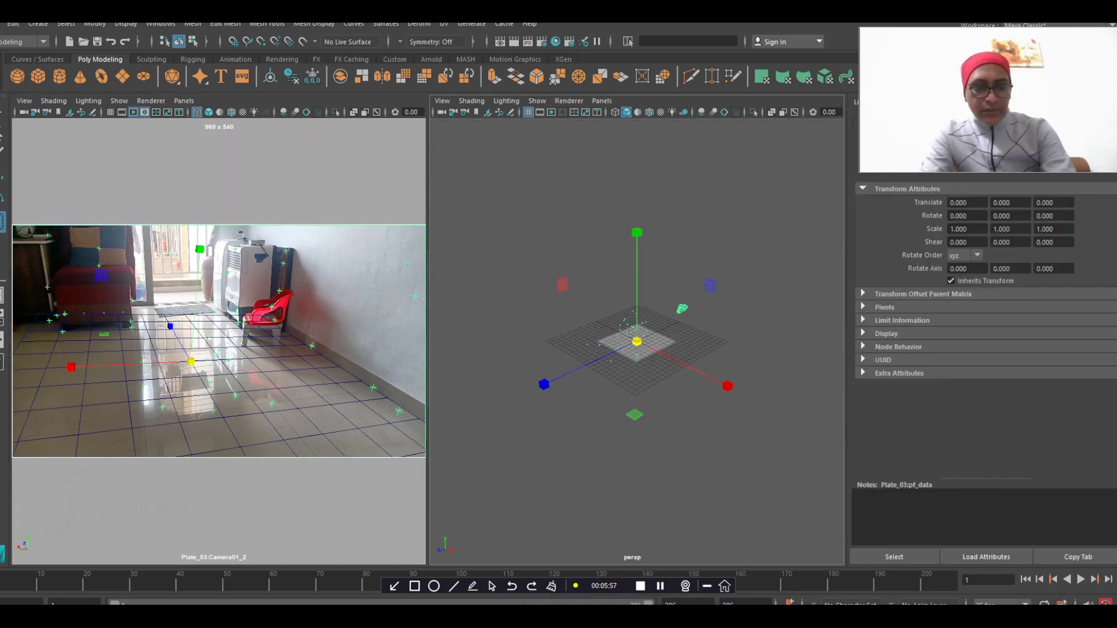
- Rotate the Plate_03:pf_data group about 4.9 degrees around Z to align the plane with the floor, undoing the trial X rotations
key("e")
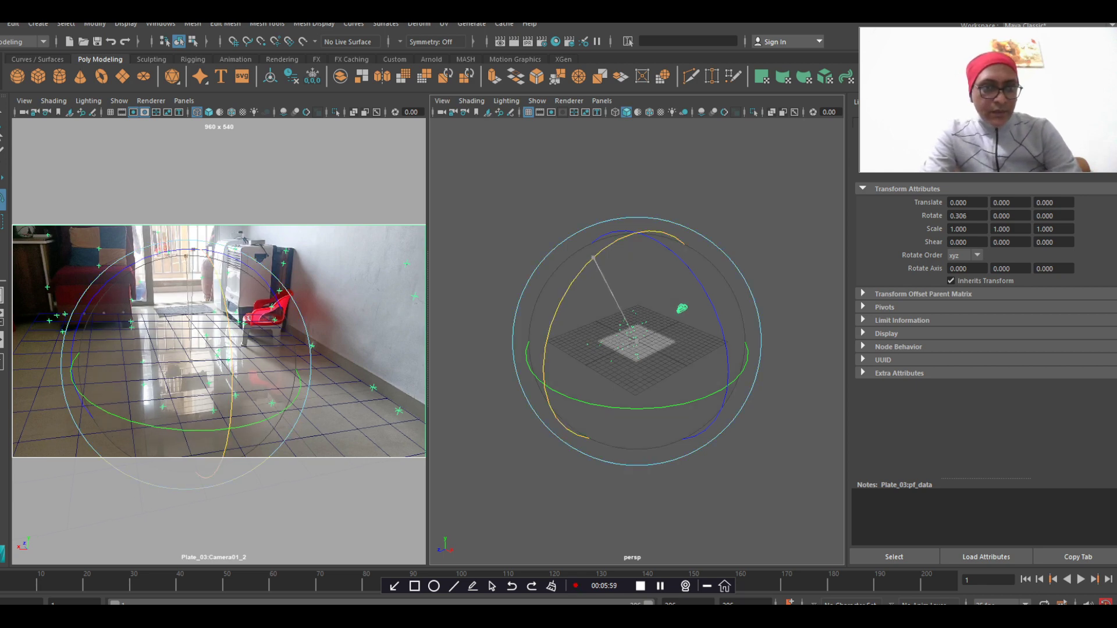
left_click_drag(593, 258, 591, 261)
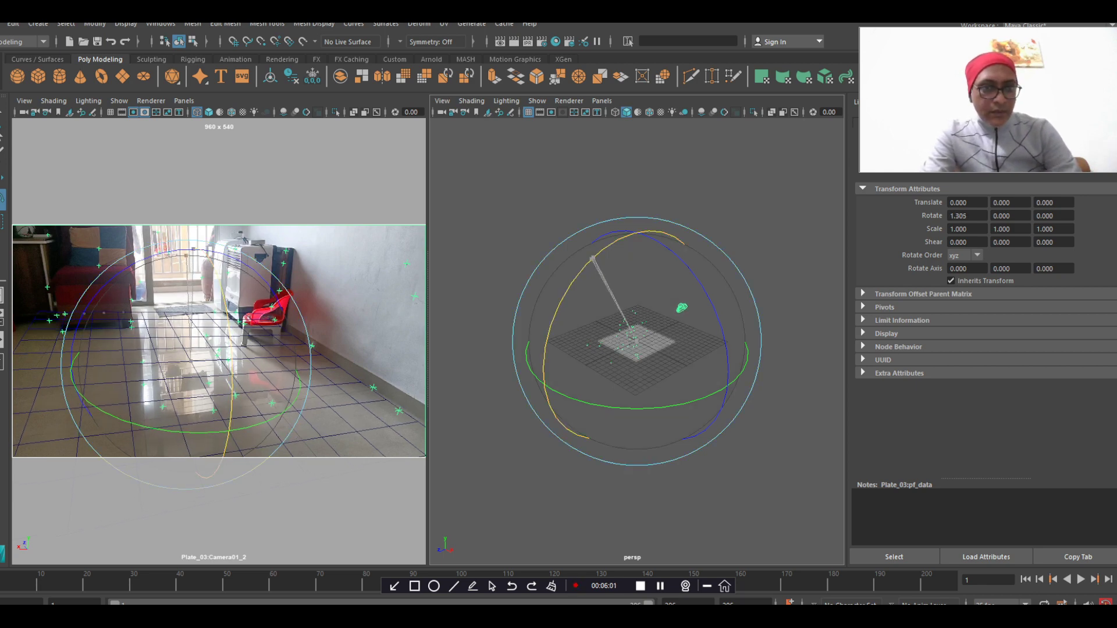
key("ctrl+z")
left_click_drag(684, 261, 671, 250)
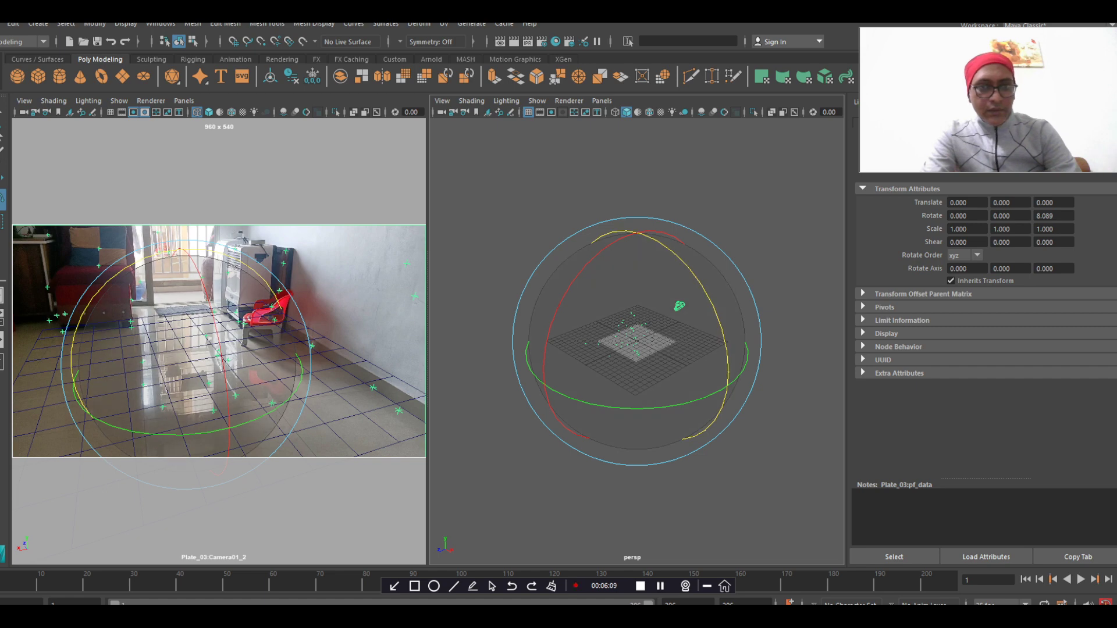
left_click_drag(582, 266, 581, 268)
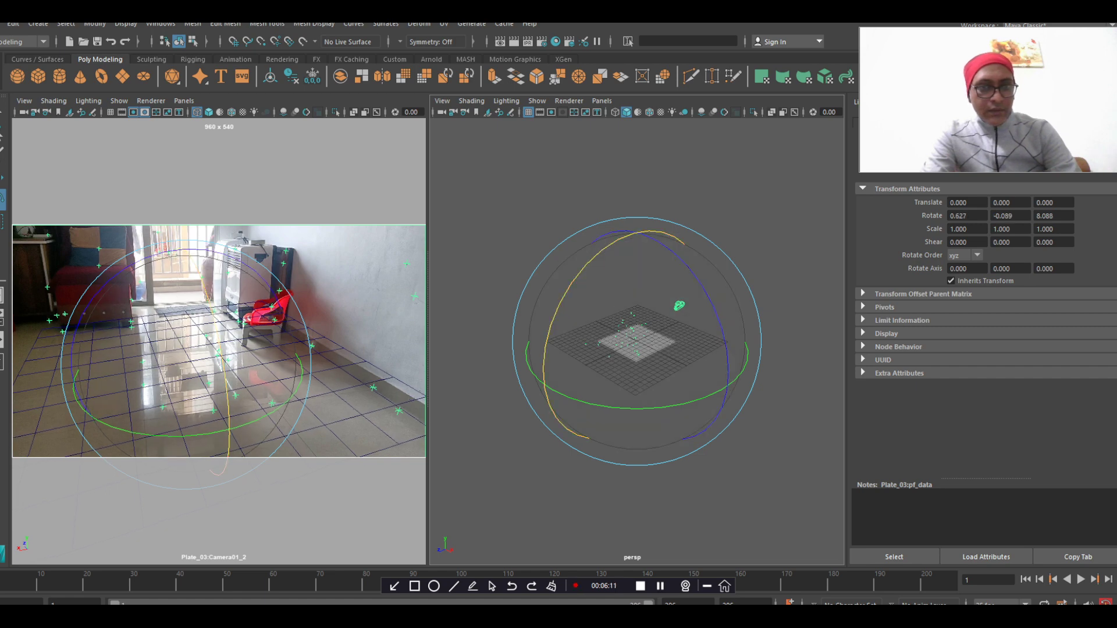
key("ctrl+z")
left_click_drag(669, 249, 673, 253)
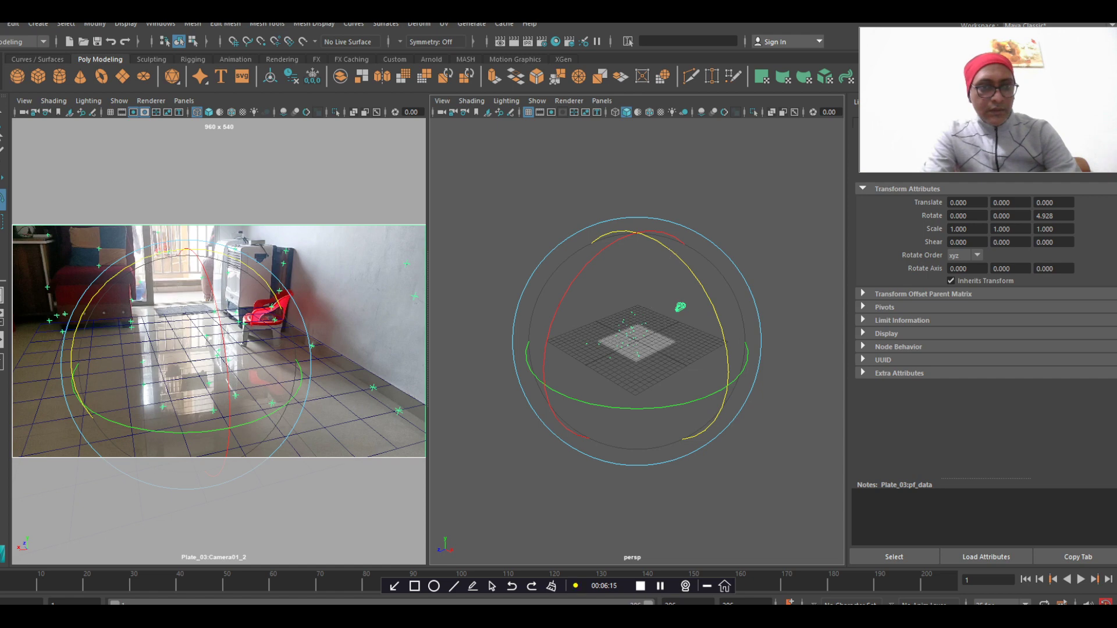
- Maximize the Camera01_2 view and play the shot to check how the wireframe plane sticks to the floor
left_click(332, 187)
key("space")
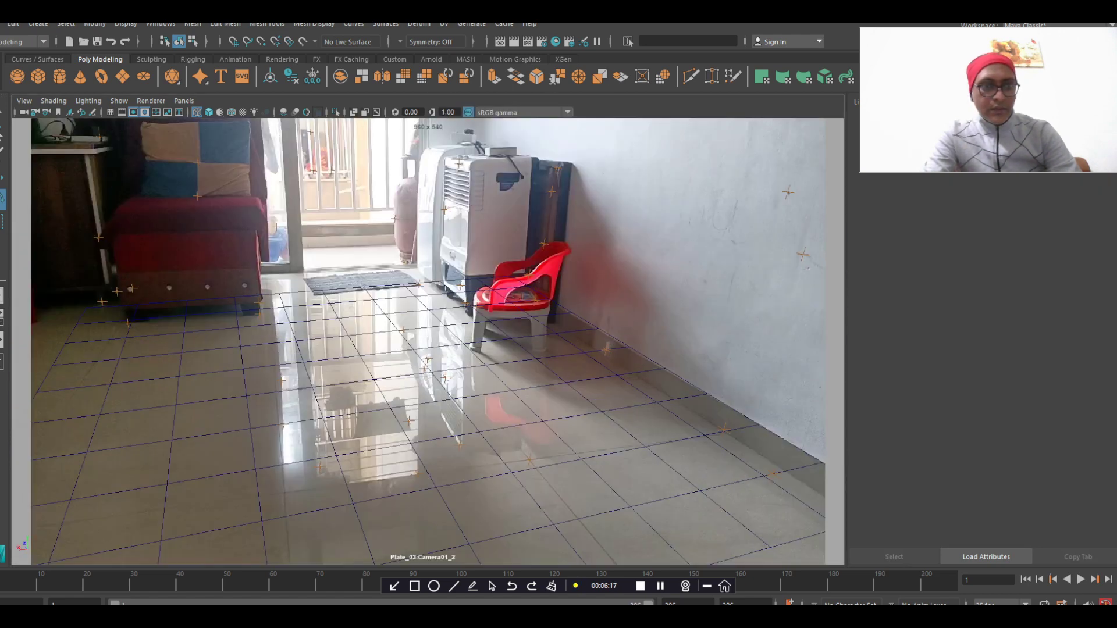
key("alt+v")
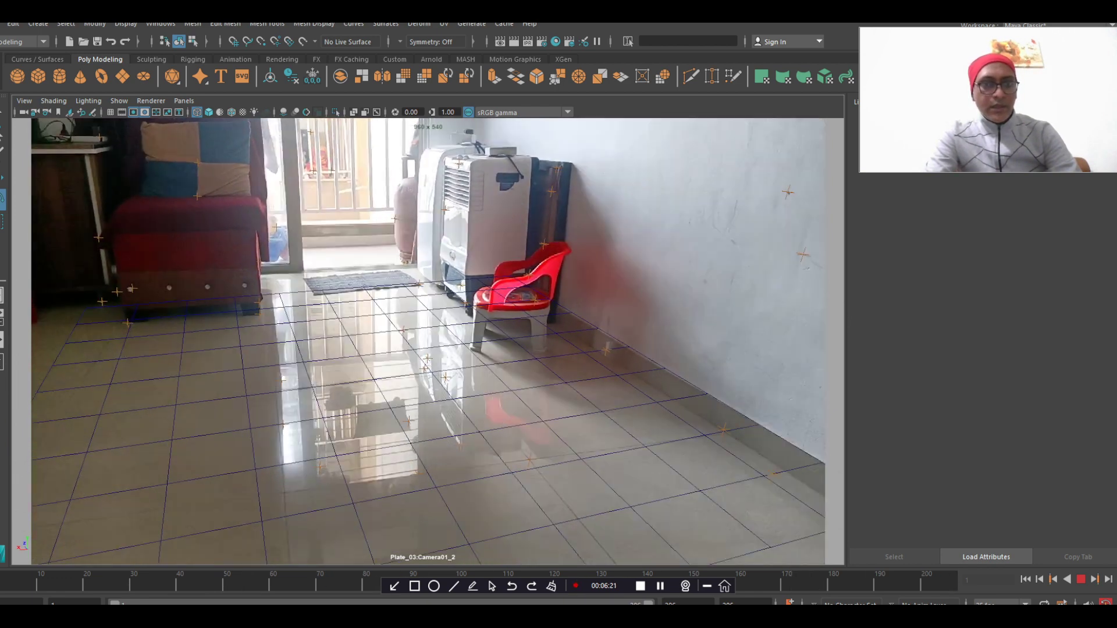
key("alt+v")
left_click(409, 333)
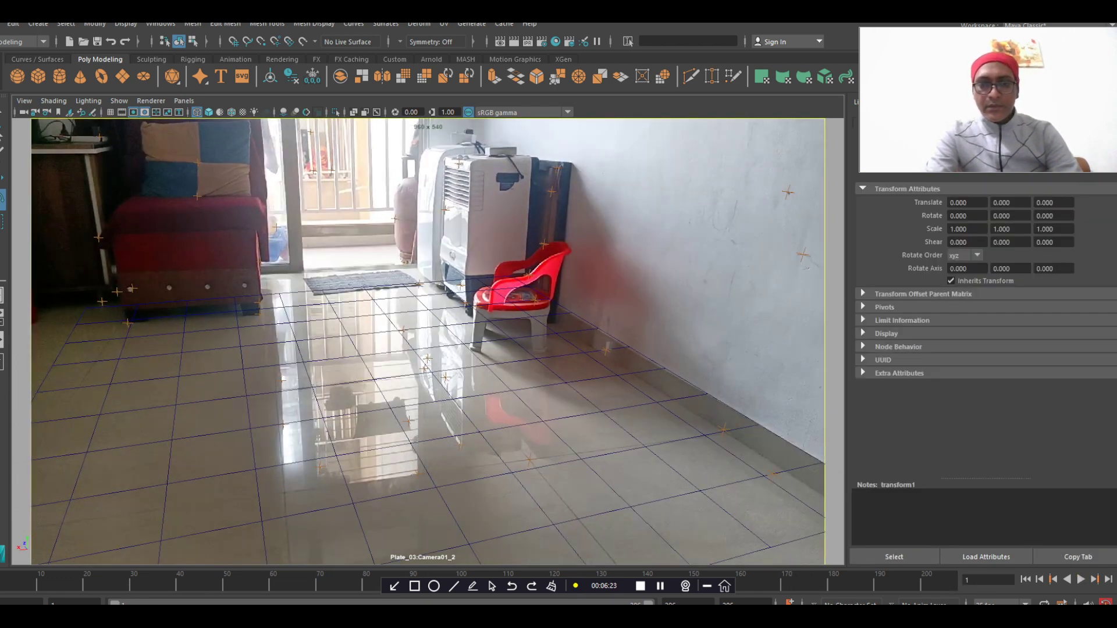